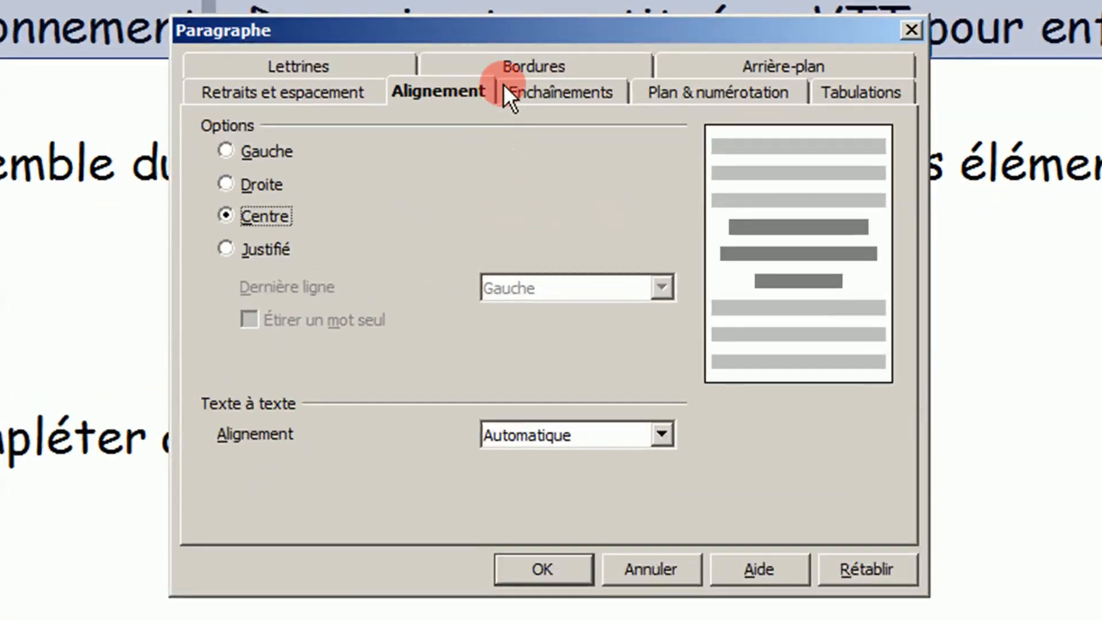
- Give the title paragraph a 1,00 pt border on all four sides
{"action": "left_click", "coordinate": [508, 64]}
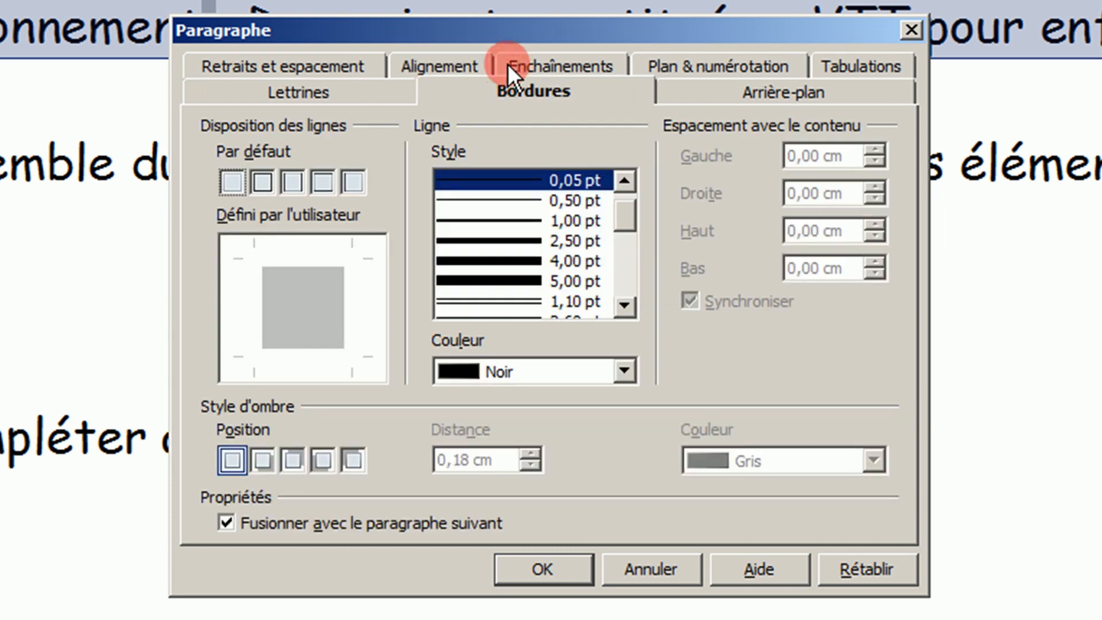
{"action": "left_click", "coordinate": [260, 187]}
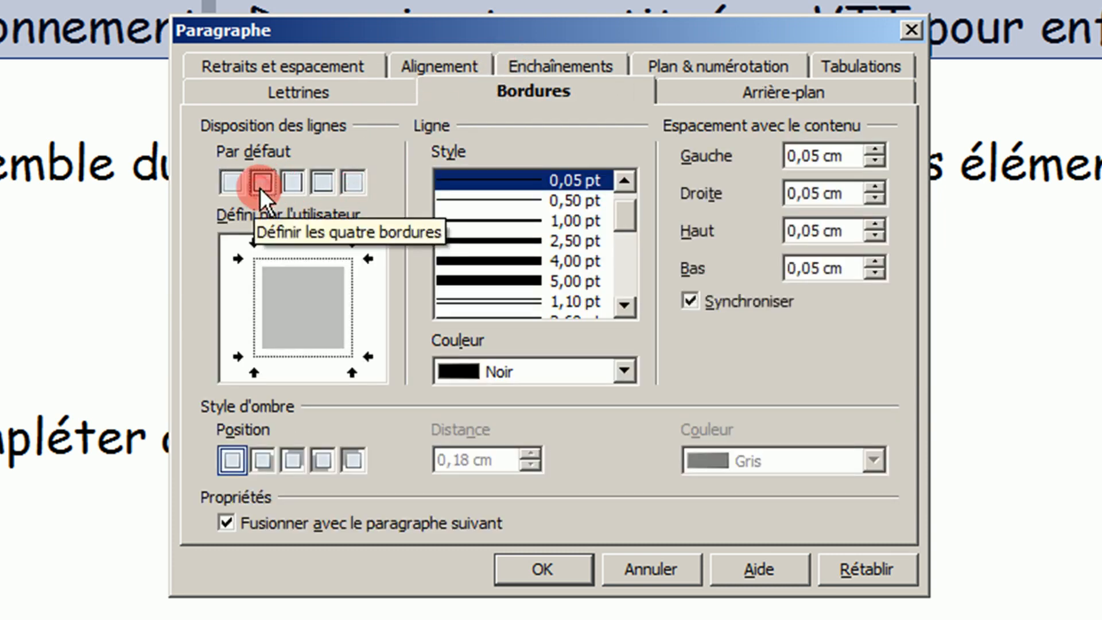
{"action": "left_click", "coordinate": [498, 221]}
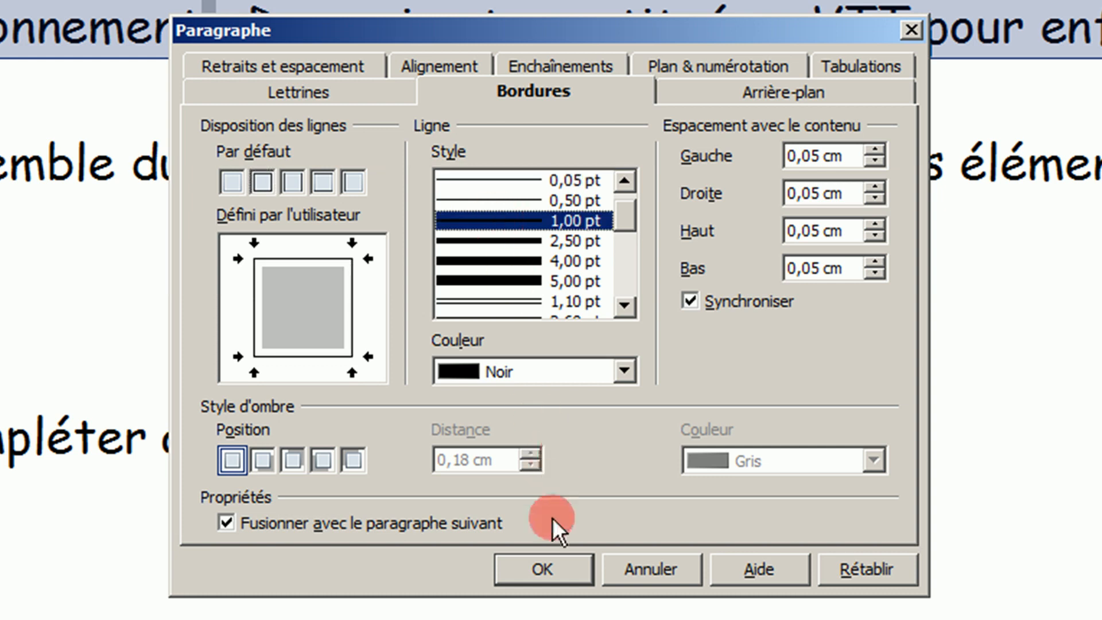
{"action": "left_click", "coordinate": [545, 556]}
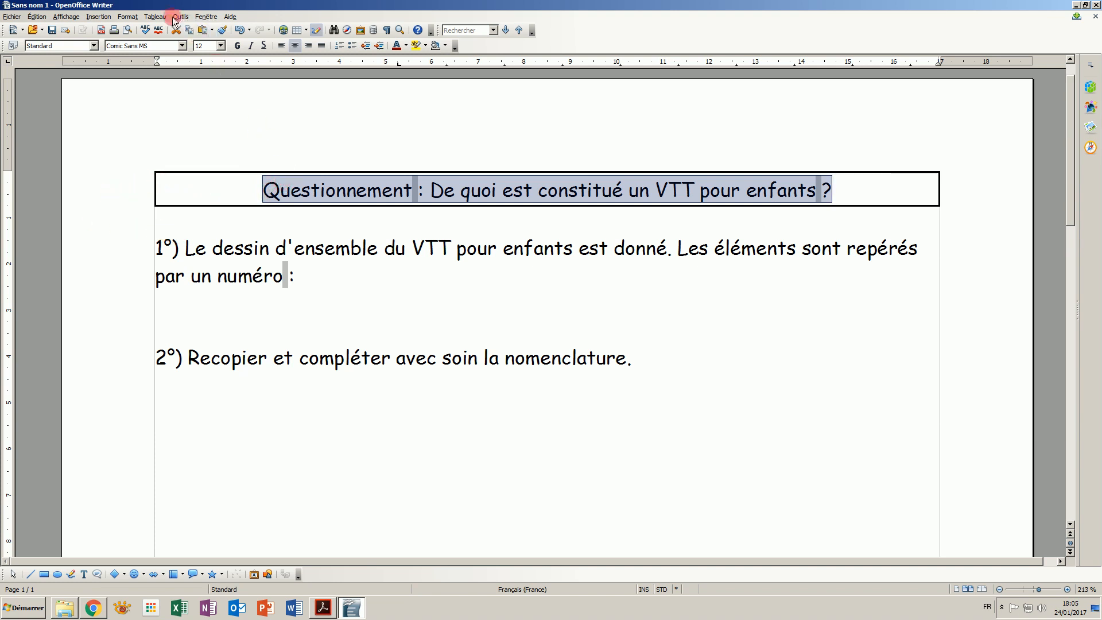
- Indent the title paragraph by 1 cm before and after the text
{"action": "left_click", "coordinate": [127, 16]}
{"action": "left_click", "coordinate": [151, 59]}
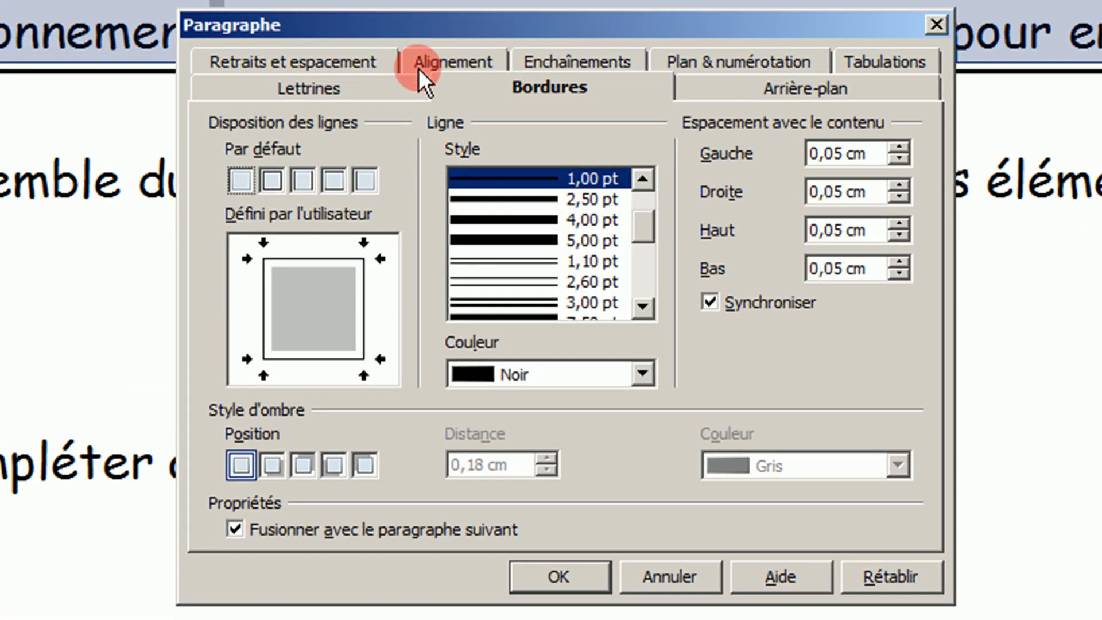
{"action": "left_click", "coordinate": [322, 61]}
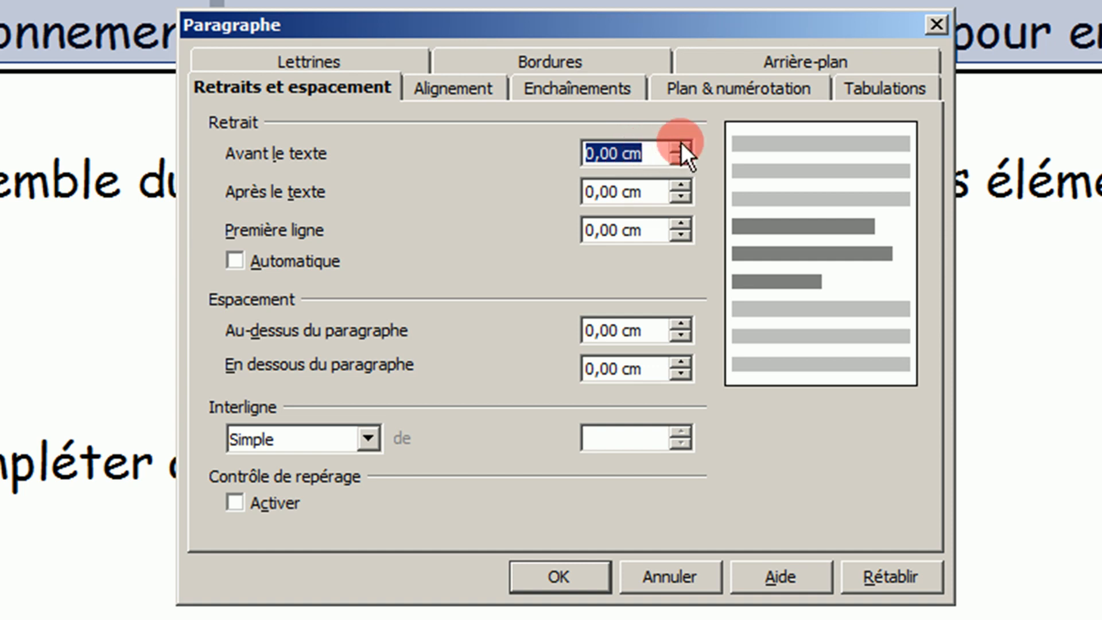
{"action": "type", "text": "1"}
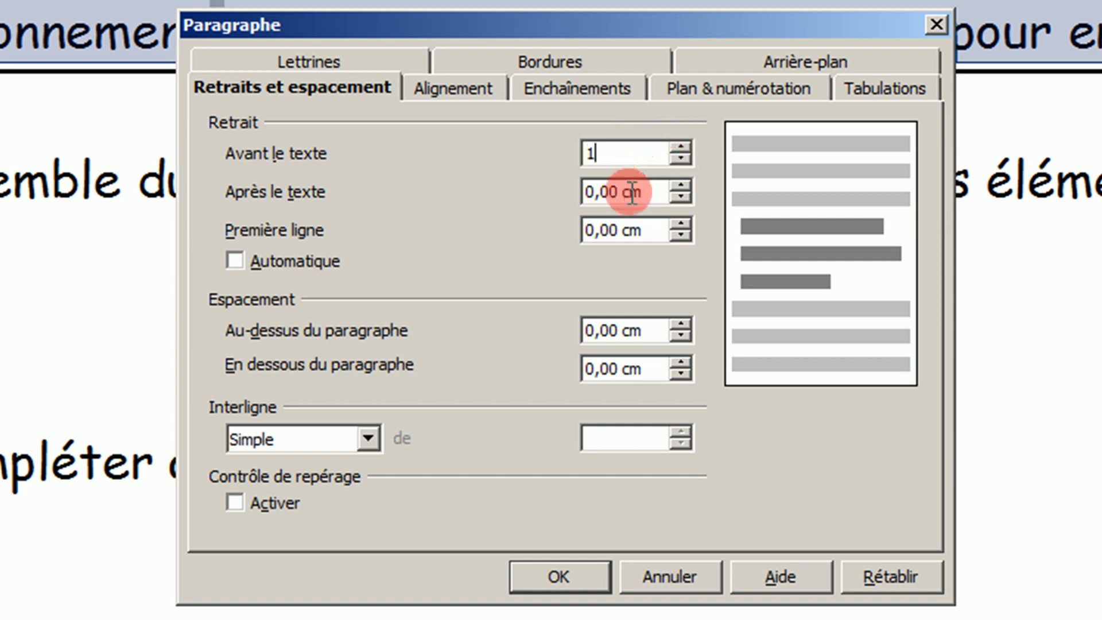
{"action": "left_click_drag", "start_coordinate": [642, 198], "coordinate": [491, 194]}
{"action": "type", "text": "1"}
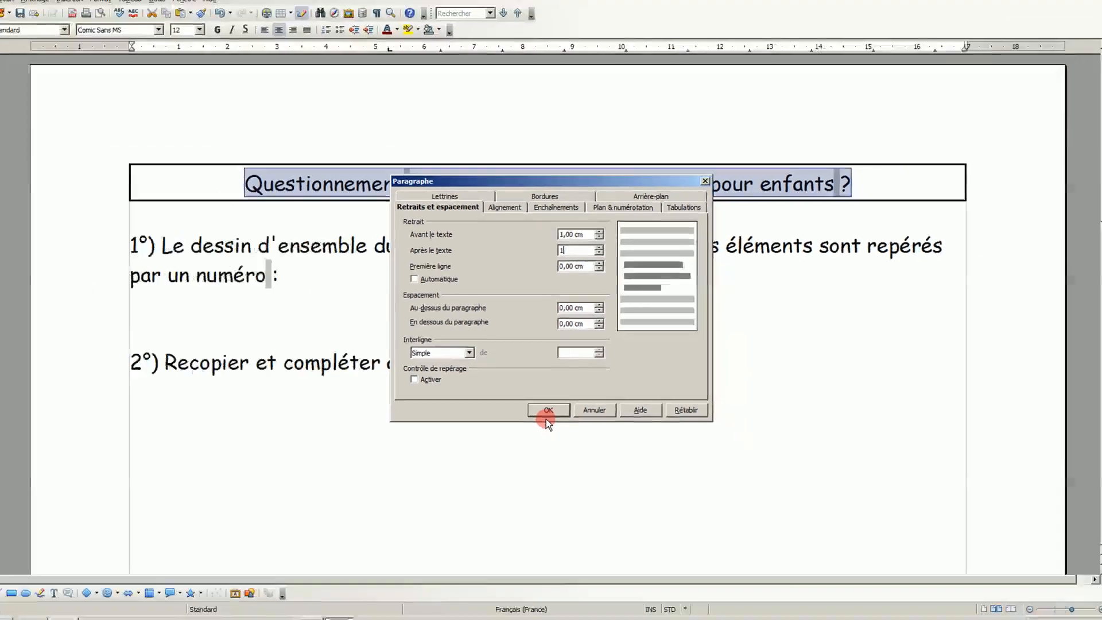
{"action": "left_click", "coordinate": [552, 531]}
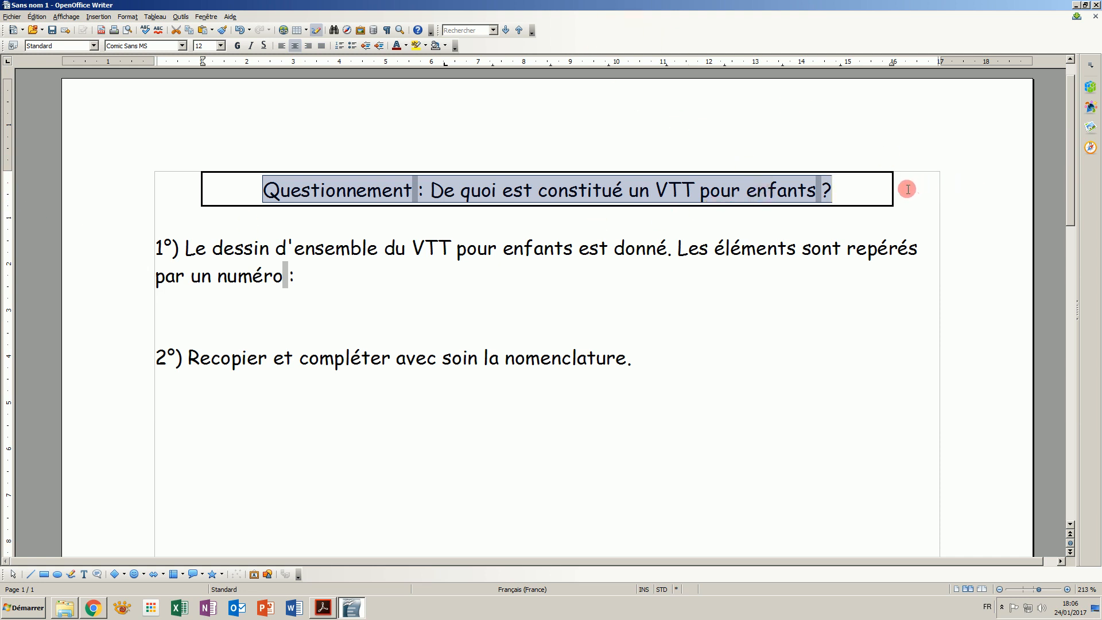
- Set the selected title's font size to 14
{"action": "left_click", "coordinate": [220, 47]}
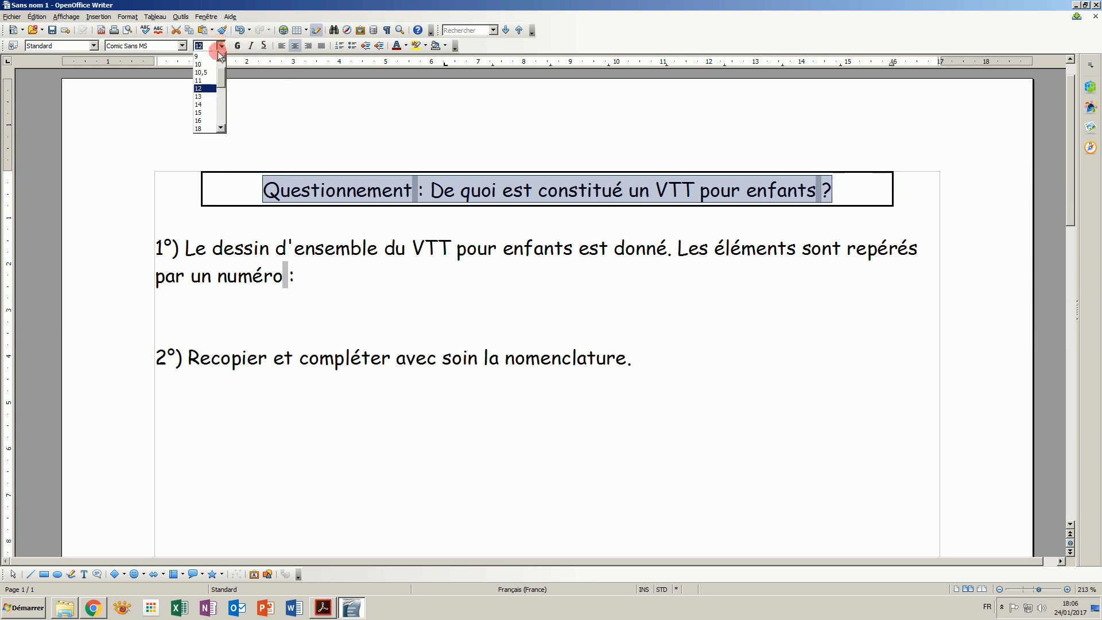
{"action": "left_click", "coordinate": [200, 105]}
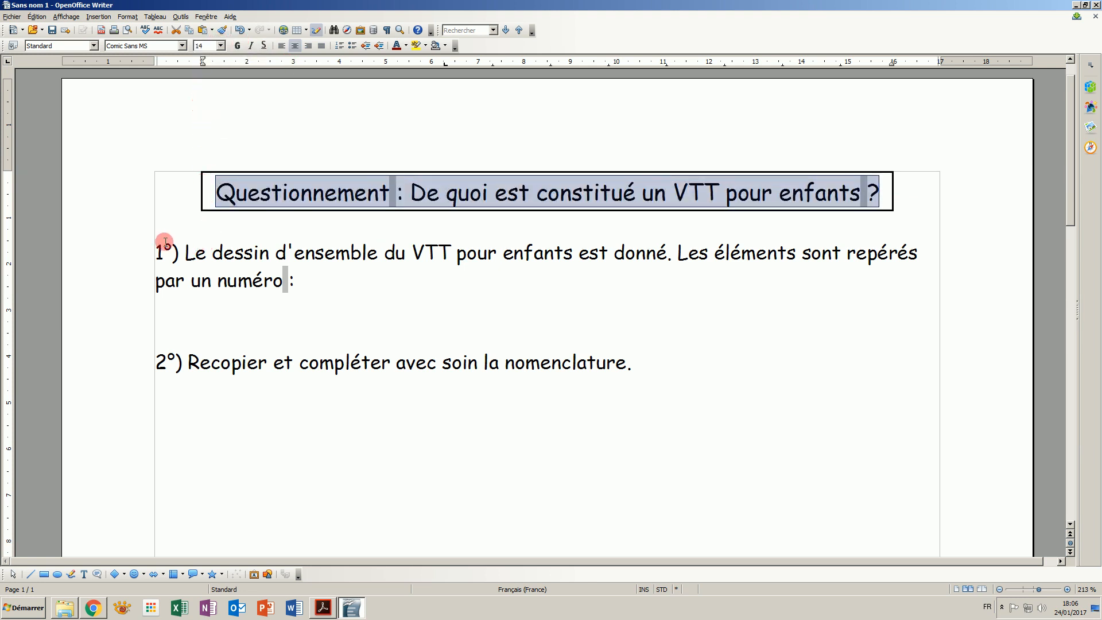
- Underline the first and second numbered instructions
{"action": "left_click_drag", "start_coordinate": [159, 250], "coordinate": [305, 279]}
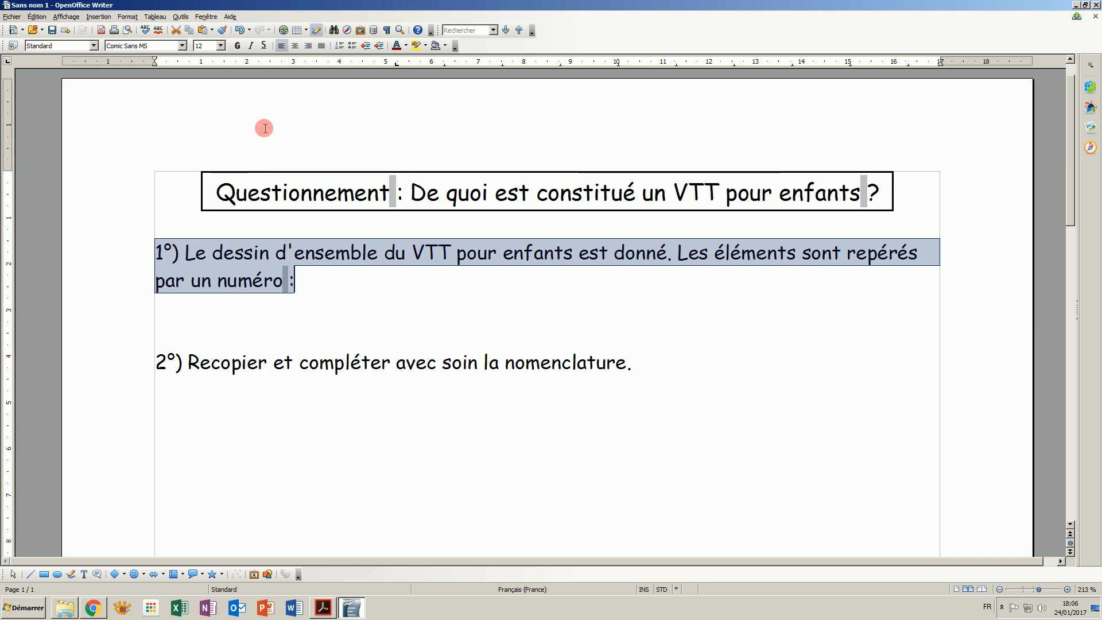
{"action": "left_click", "coordinate": [263, 46]}
{"action": "left_click_drag", "start_coordinate": [153, 361], "coordinate": [632, 369]}
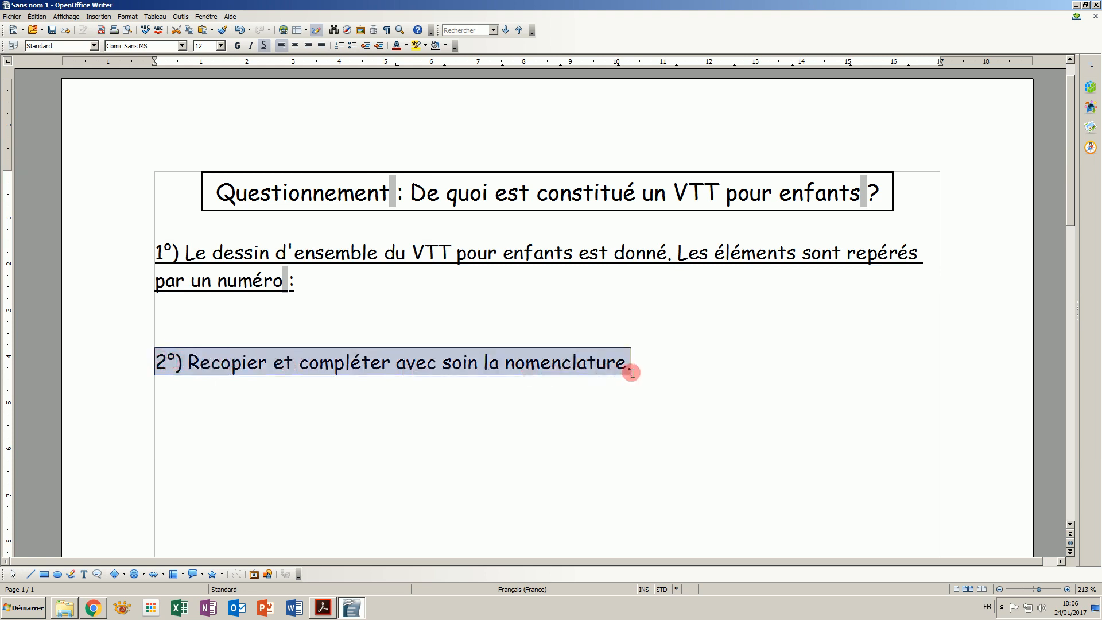
{"action": "left_click", "coordinate": [264, 45]}
- Place the text cursor on the empty line below the first instruction
{"action": "left_click", "coordinate": [276, 253]}
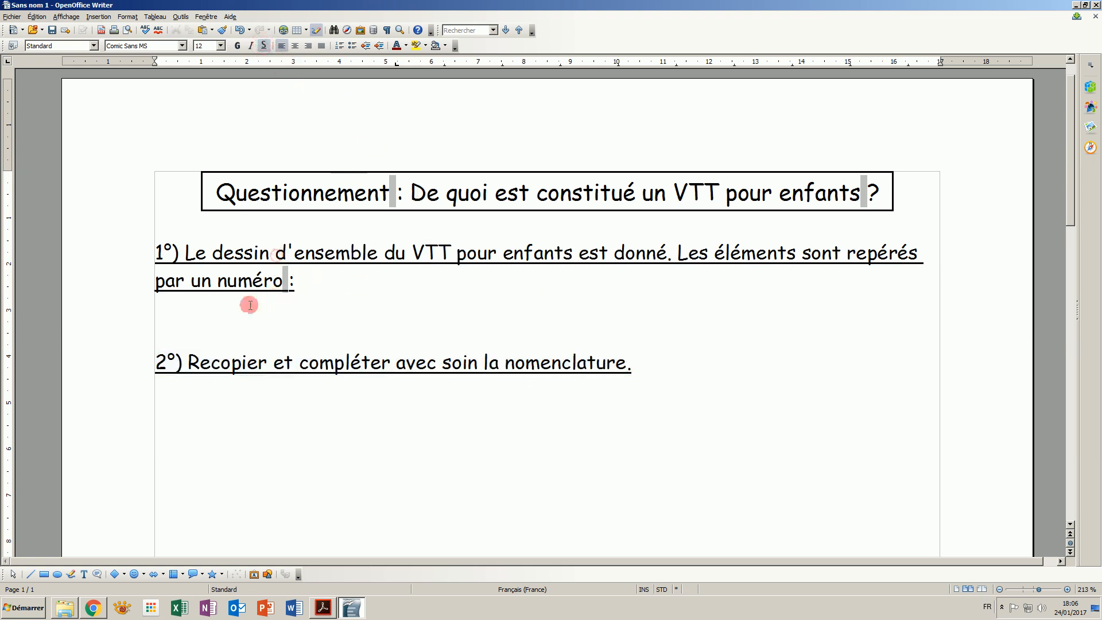
{"action": "left_click", "coordinate": [229, 311]}
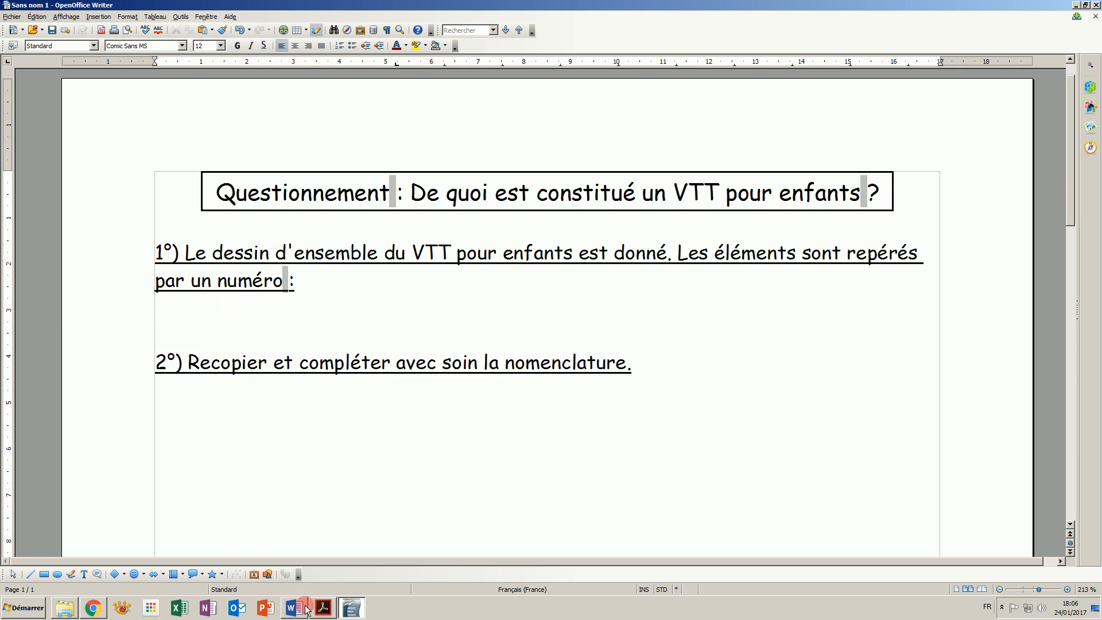
- Switch to the project web page in the browser, download the labelled bike drawing and open it
{"action": "left_click", "coordinate": [323, 609]}
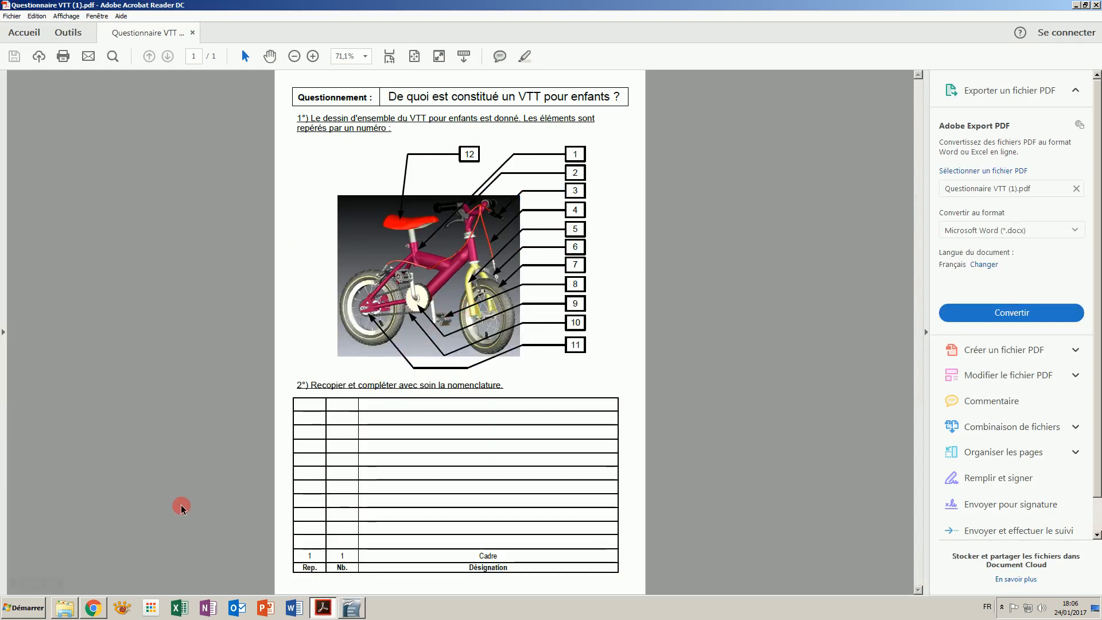
{"action": "left_click", "coordinate": [98, 606]}
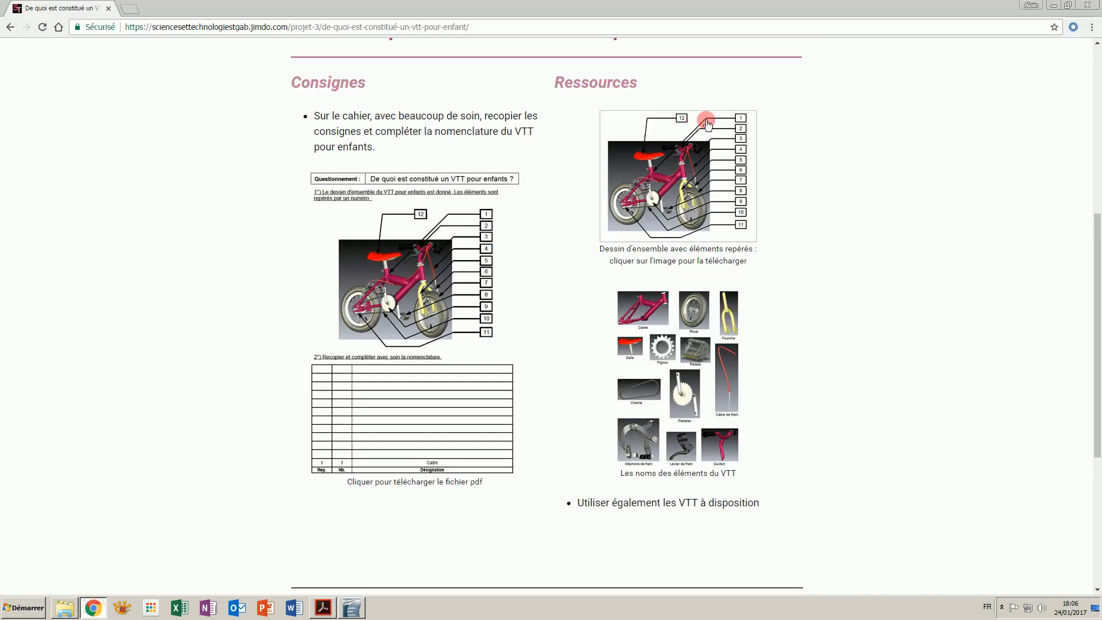
{"action": "left_click", "coordinate": [674, 183]}
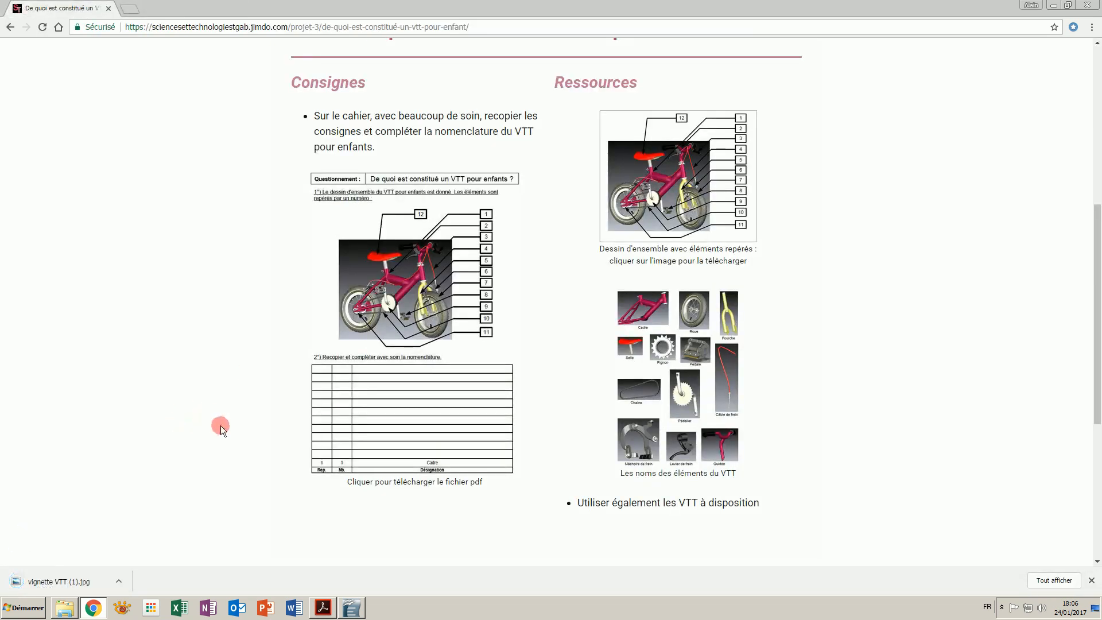
{"action": "left_click", "coordinate": [119, 581]}
{"action": "left_click", "coordinate": [128, 511]}
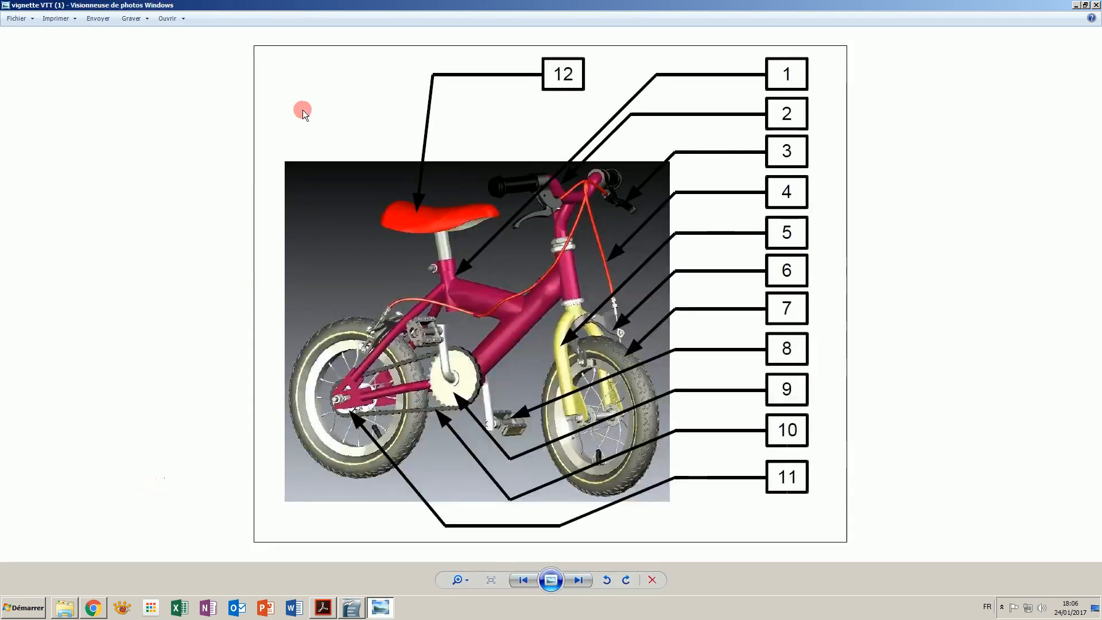
- Start saving a copy of the image and browse to the Sciences et technologie folder on Externe (H:)
{"action": "left_click", "coordinate": [29, 19]}
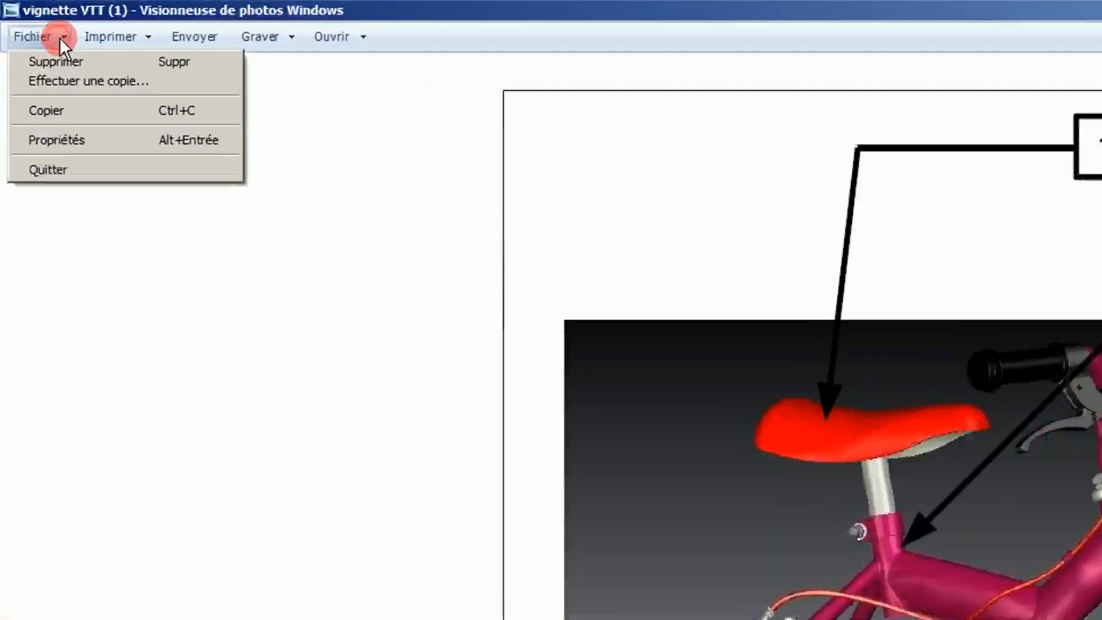
{"action": "mouse_move", "coordinate": [50, 19]}
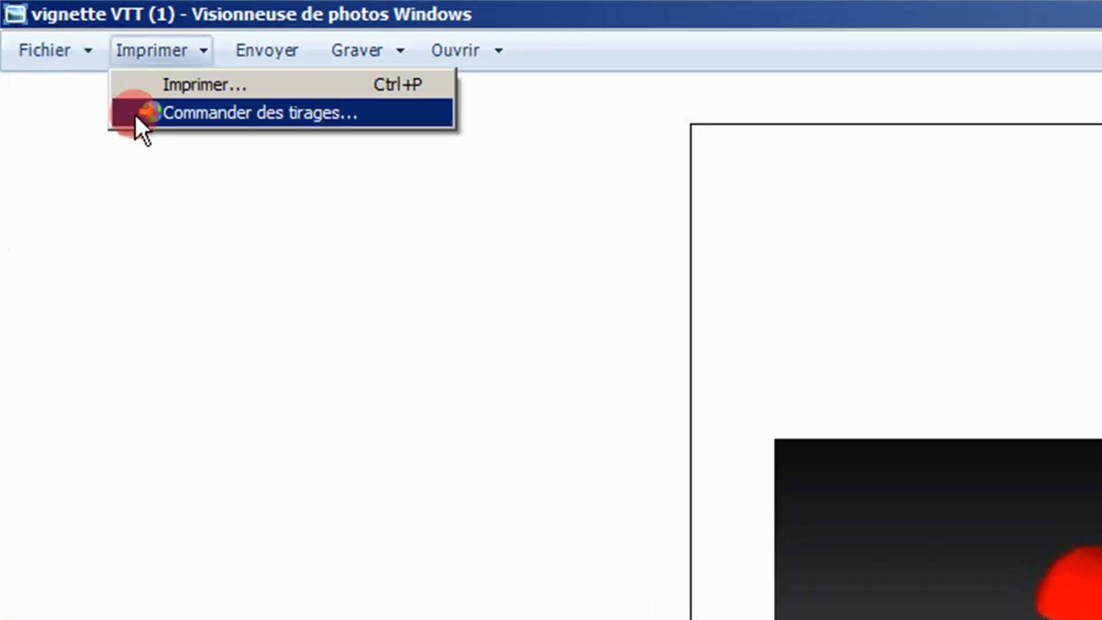
{"action": "mouse_move", "coordinate": [54, 51]}
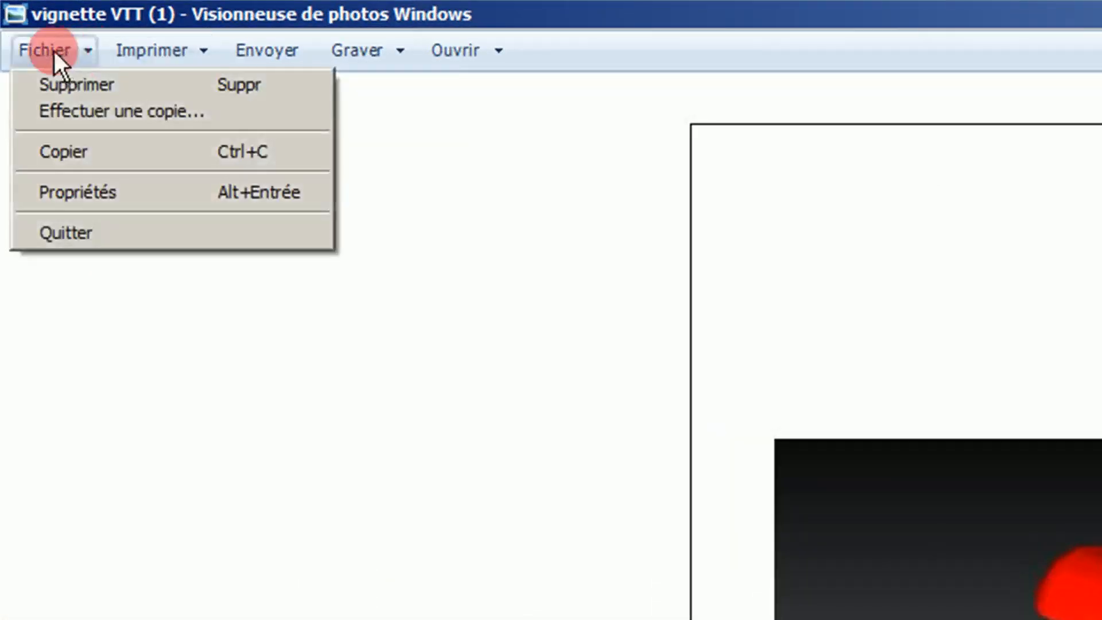
{"action": "left_click", "coordinate": [68, 112]}
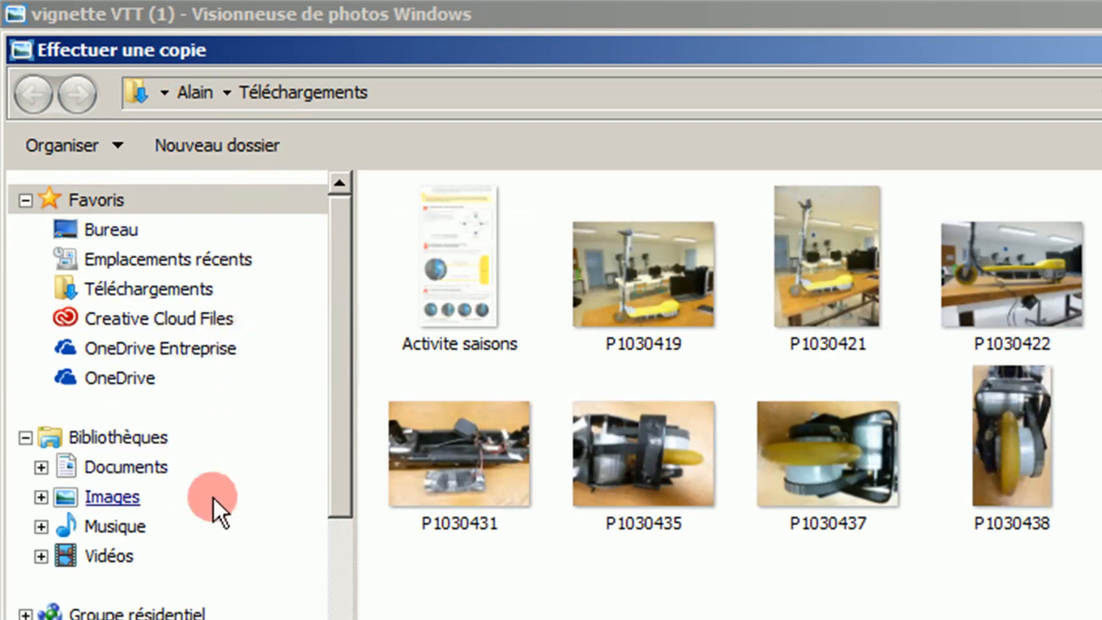
{"action": "left_click_drag", "start_coordinate": [333, 402], "coordinate": [361, 536]}
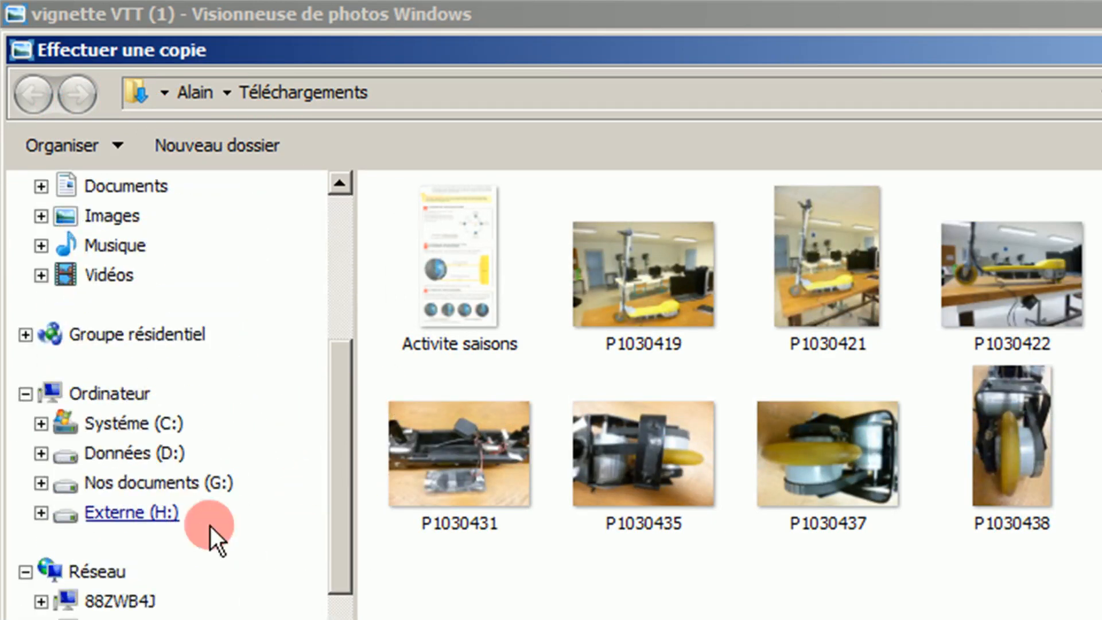
{"action": "left_click", "coordinate": [164, 517]}
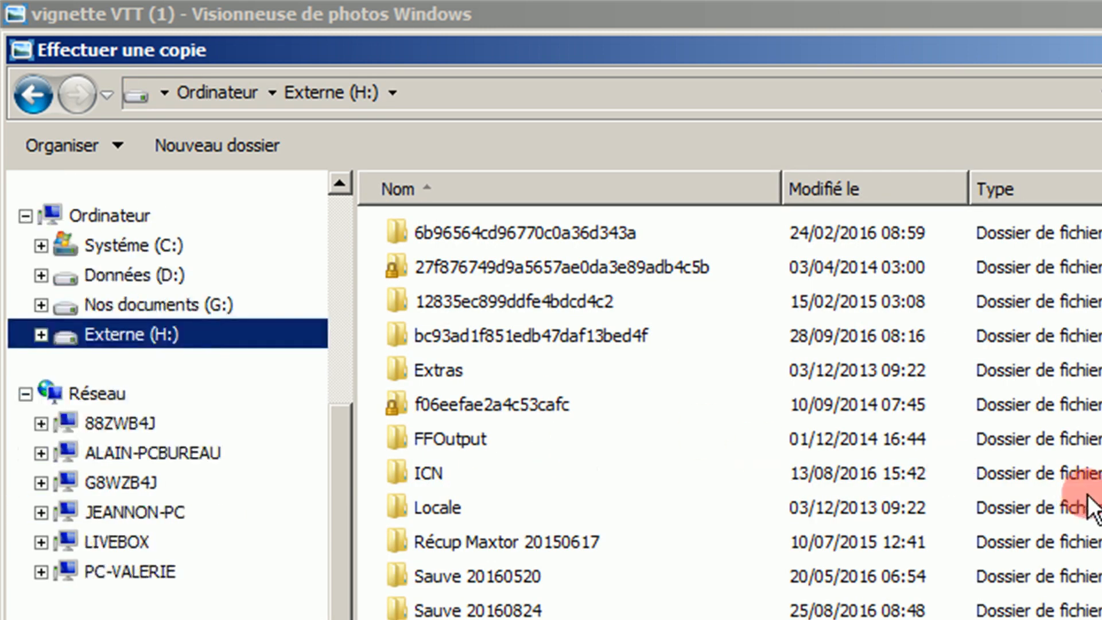
{"action": "left_click", "coordinate": [941, 500]}
{"action": "scroll", "coordinate": [929, 511], "scroll_direction": "down", "scroll_amount": 1}
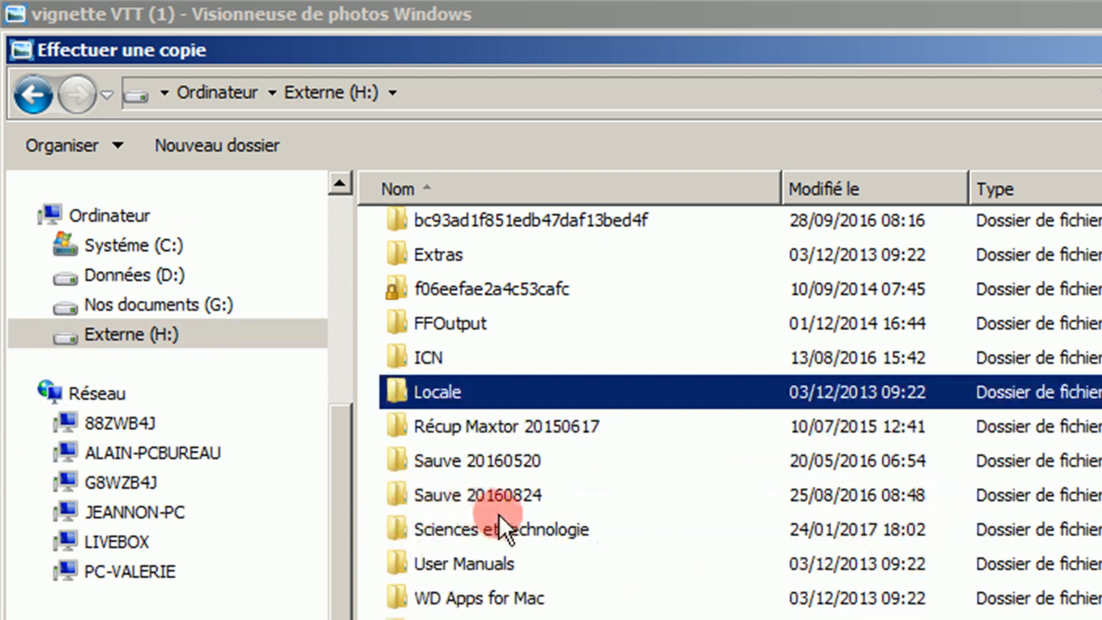
{"action": "double_click", "coordinate": [511, 530]}
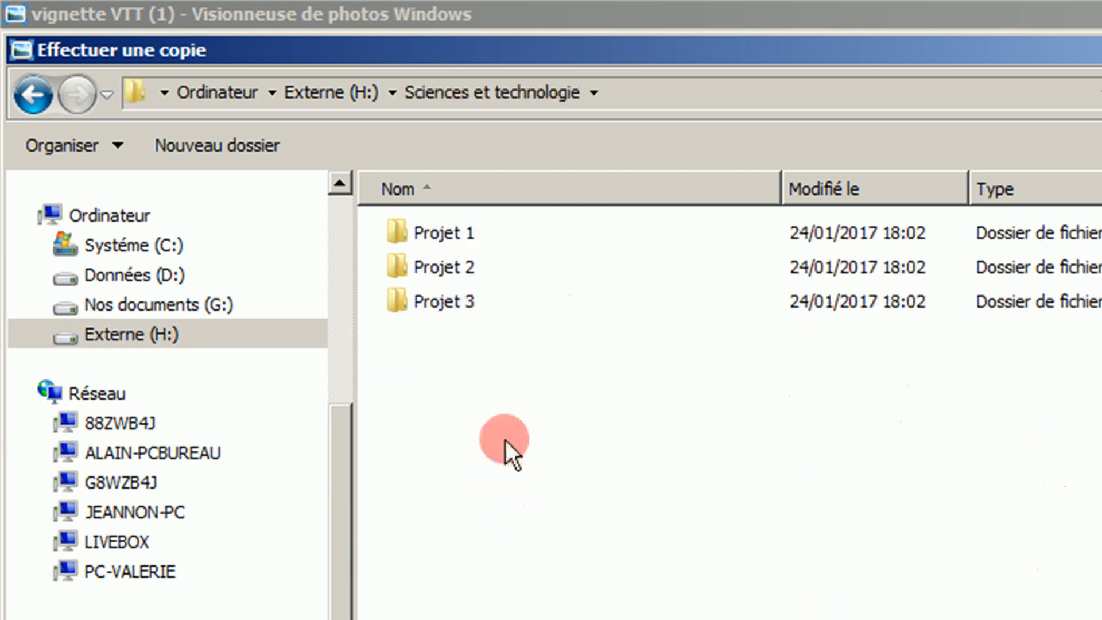
- Create a new folder named Projet 4
{"action": "left_click", "coordinate": [237, 155]}
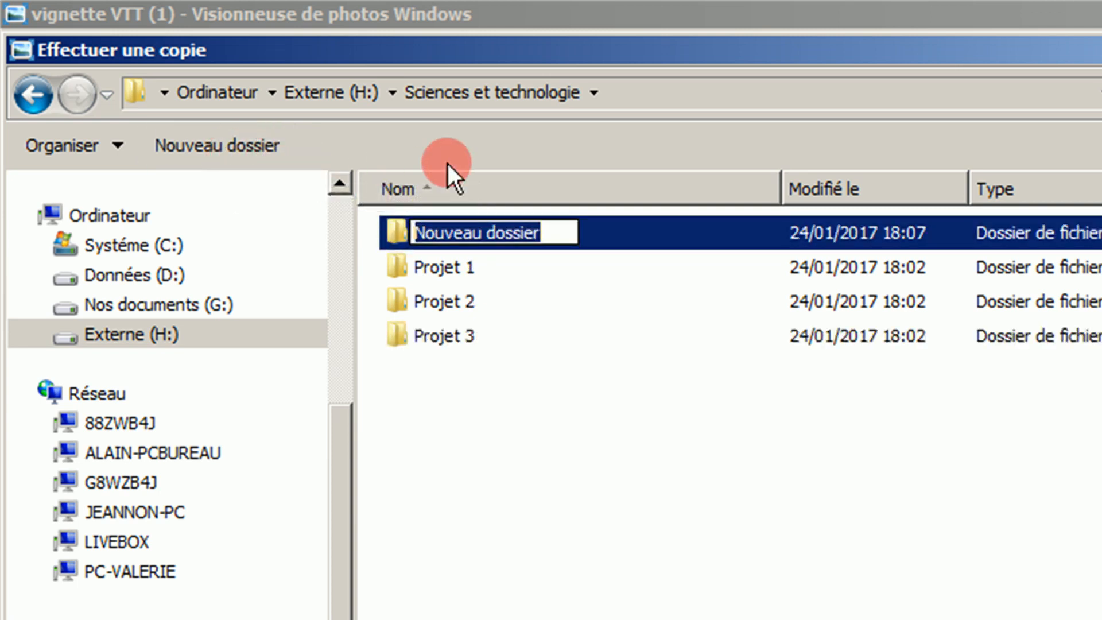
{"action": "type", "text": "Projet 4"}
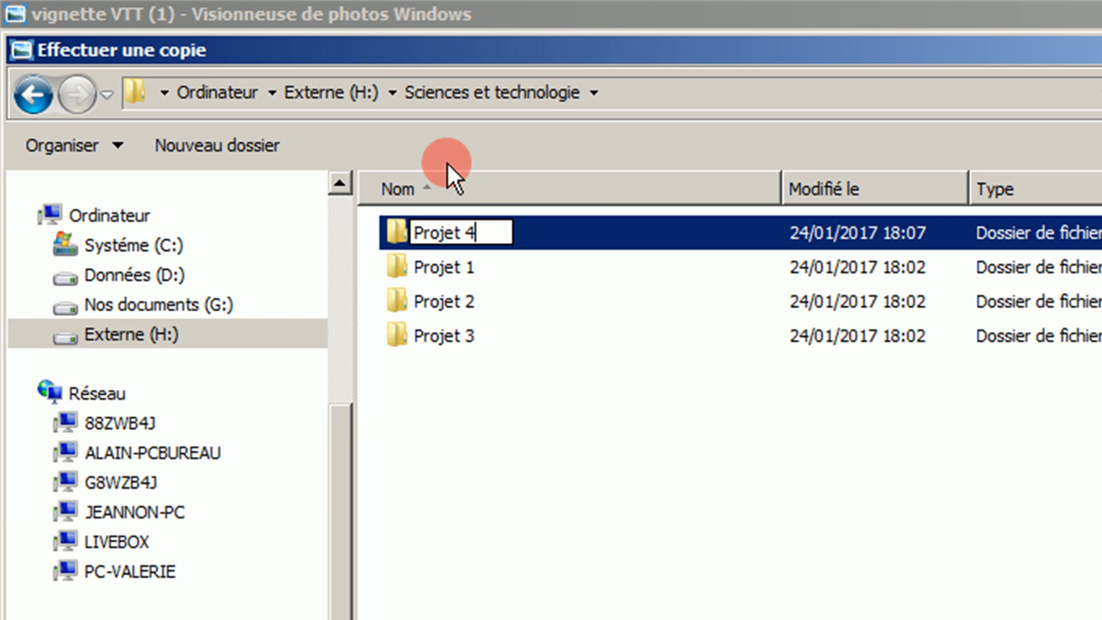
{"action": "key", "text": "Return"}
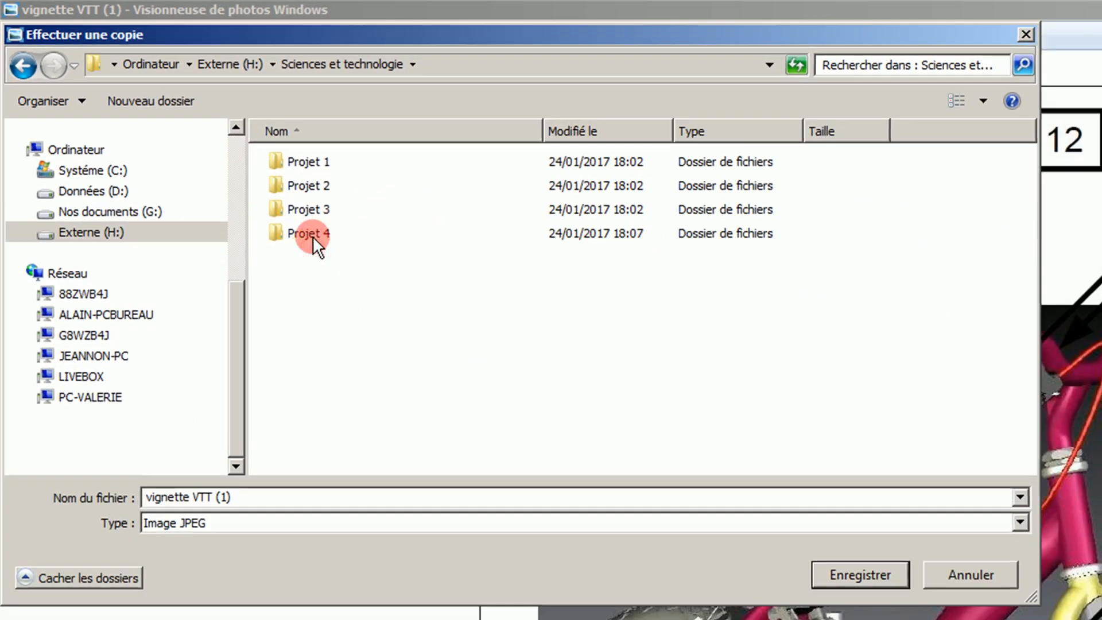
- Save the image copy as vignette VTT inside the Projet 4 folder
{"action": "double_click", "coordinate": [450, 340]}
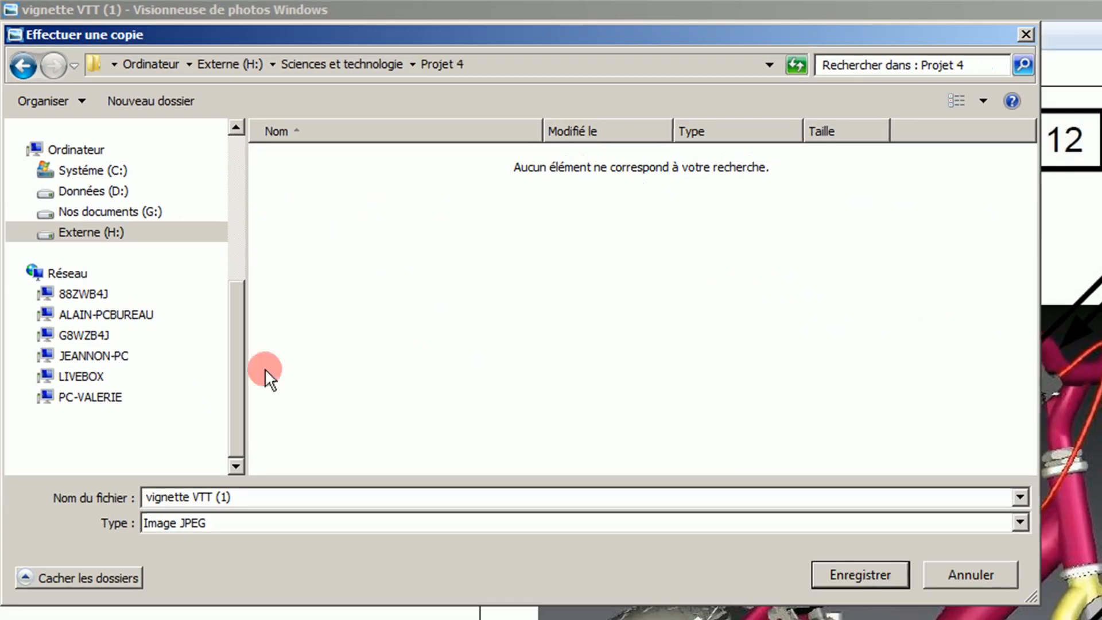
{"action": "left_click", "coordinate": [243, 501]}
{"action": "left_click", "coordinate": [253, 501]}
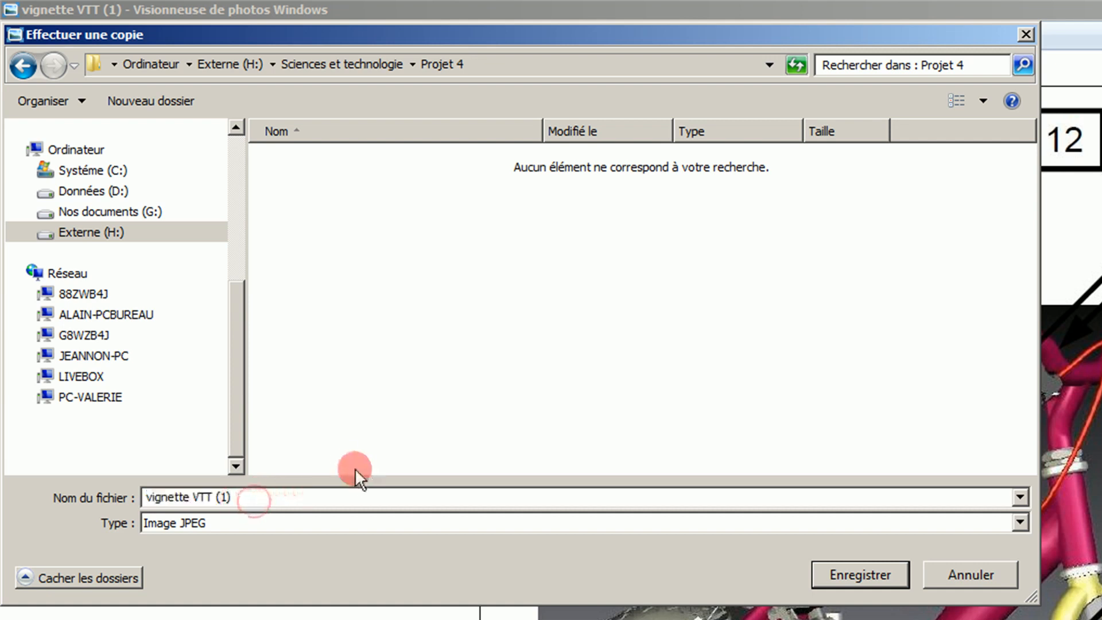
{"action": "key", "text": "BackSpace"}
{"action": "key", "text": "BackSpace"}
{"action": "key", "text": "BackSpace"}
{"action": "key", "text": "BackSpace"}
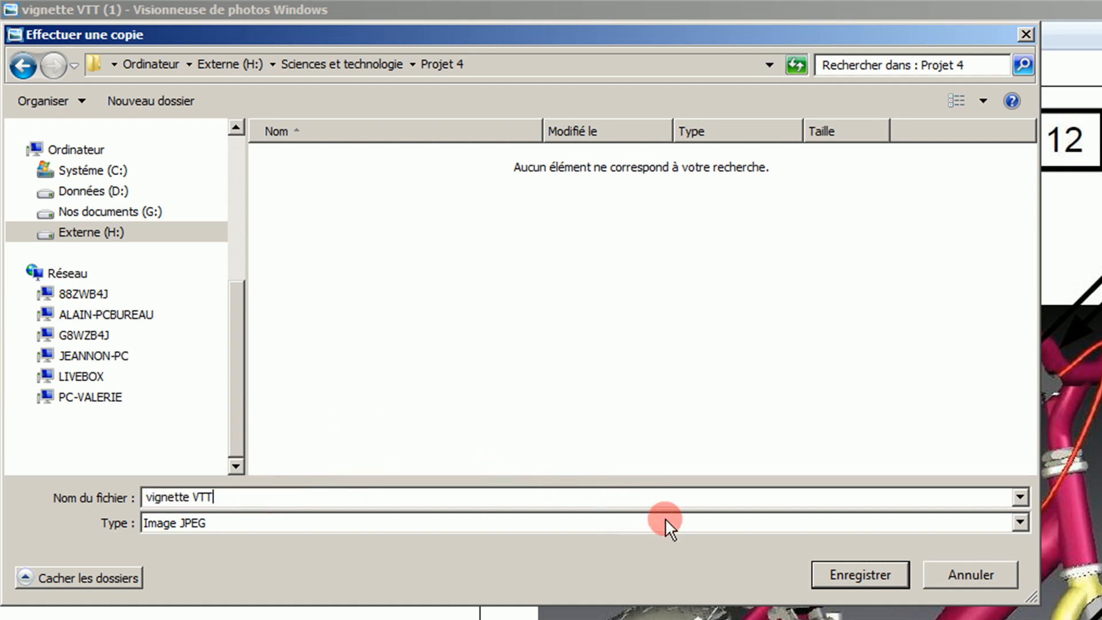
{"action": "key", "text": "Return"}
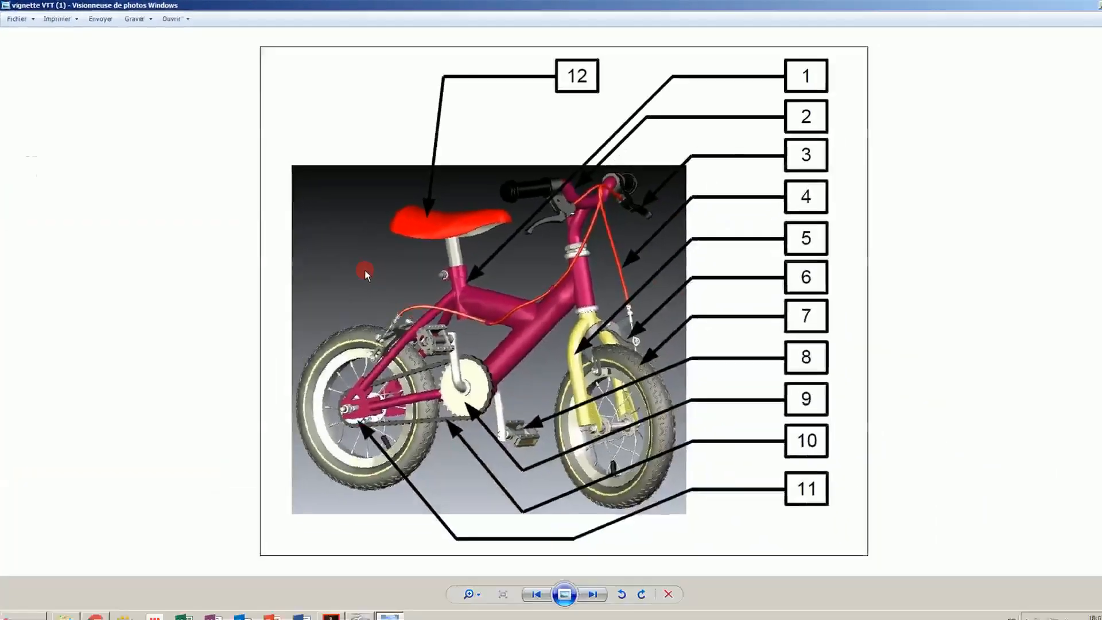
- Insert the image vignette VTT from the Projet 4 folder on Externe (H:) below the first instruction
{"action": "left_click", "coordinate": [352, 607]}
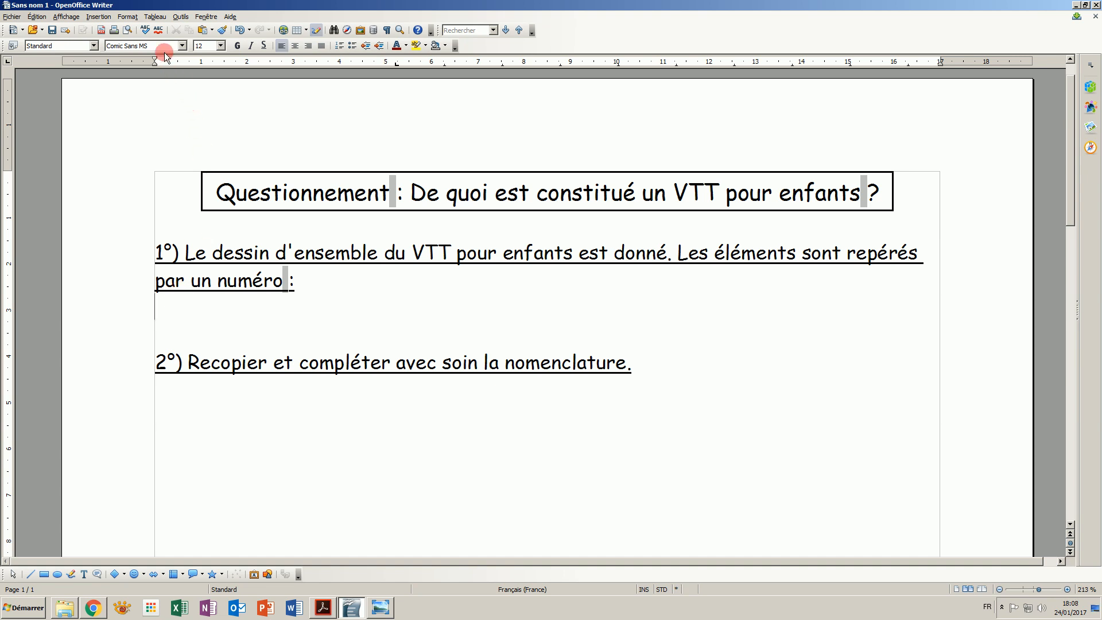
{"action": "left_click", "coordinate": [98, 16]}
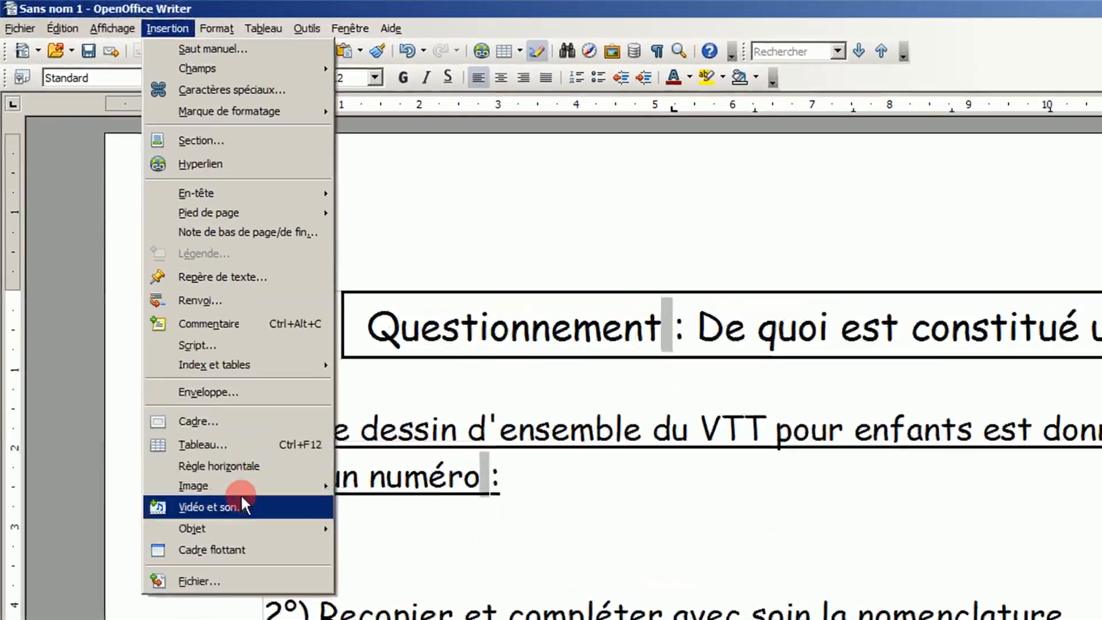
{"action": "mouse_move", "coordinate": [267, 480]}
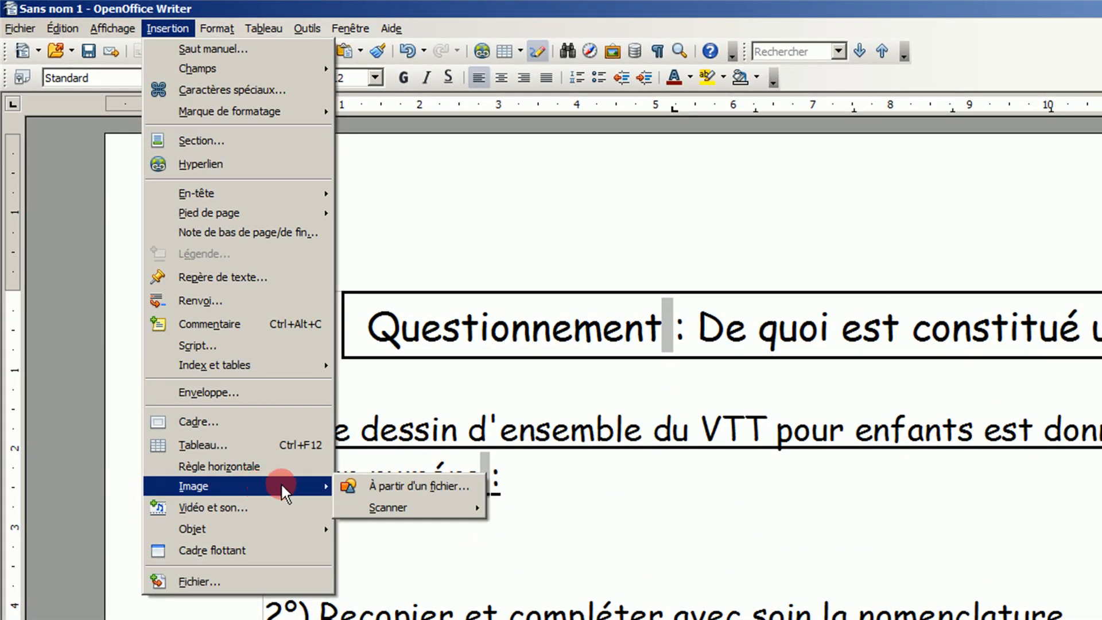
{"action": "left_click", "coordinate": [354, 485]}
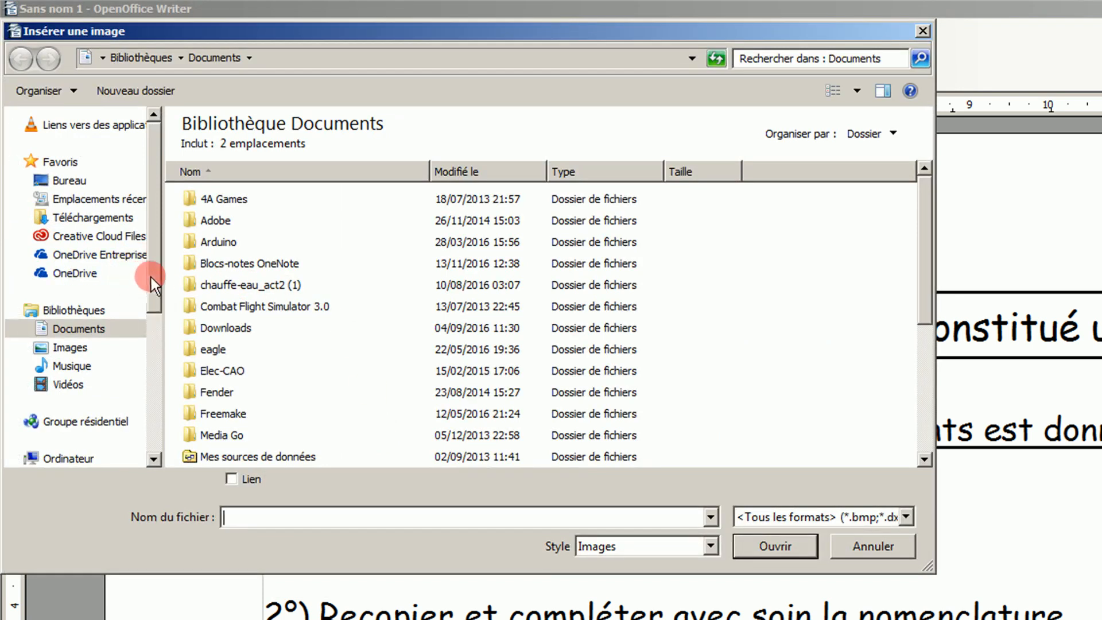
{"action": "left_click_drag", "start_coordinate": [159, 278], "coordinate": [181, 370]}
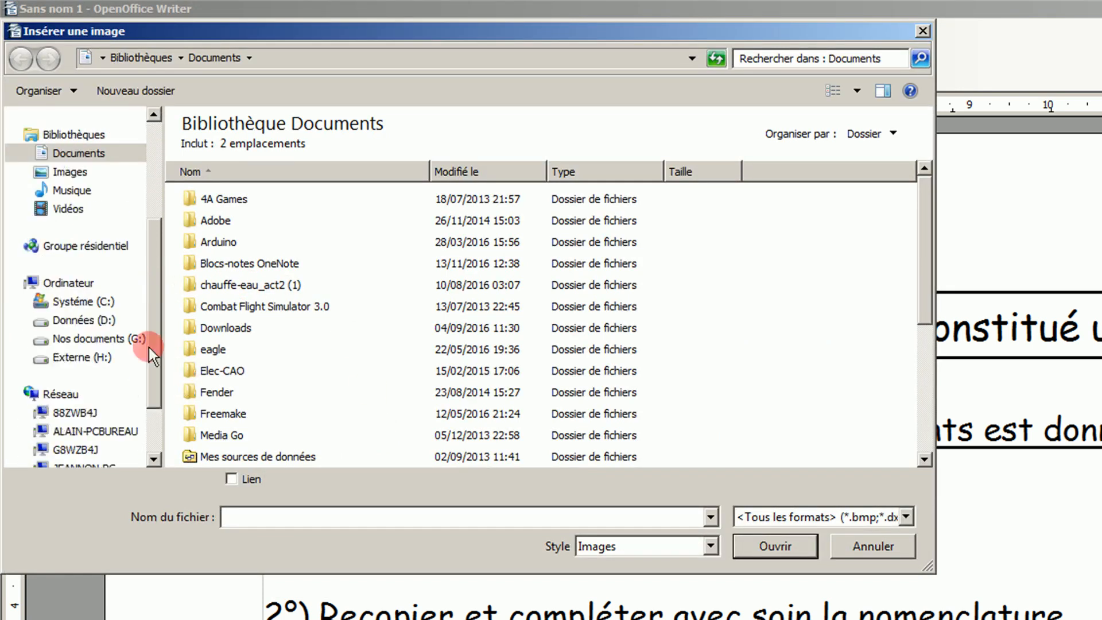
{"action": "left_click", "coordinate": [98, 356]}
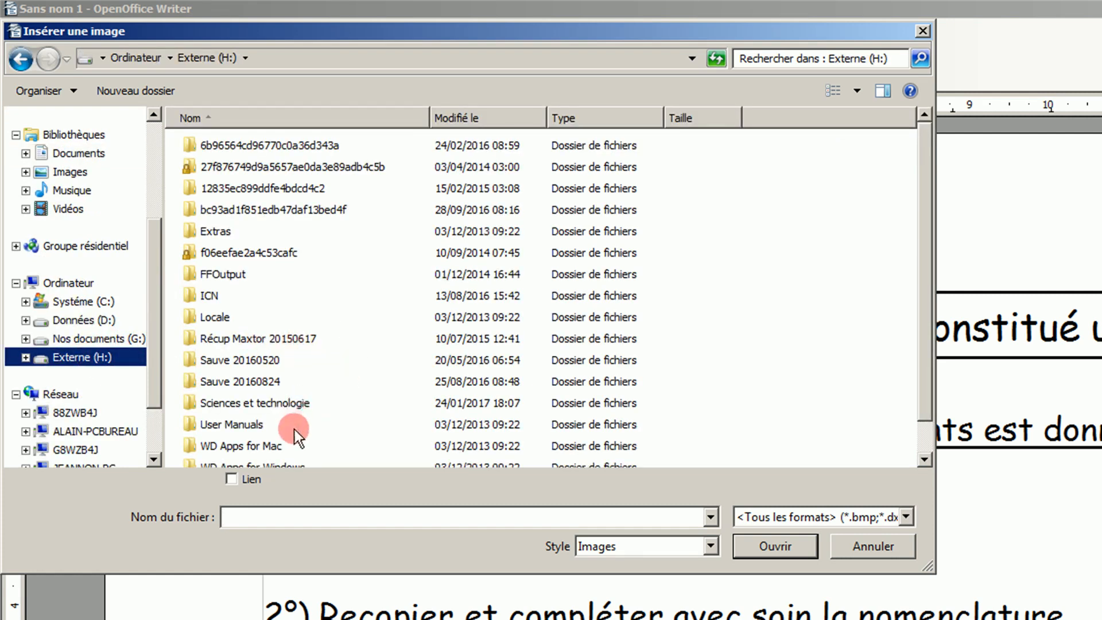
{"action": "double_click", "coordinate": [298, 412]}
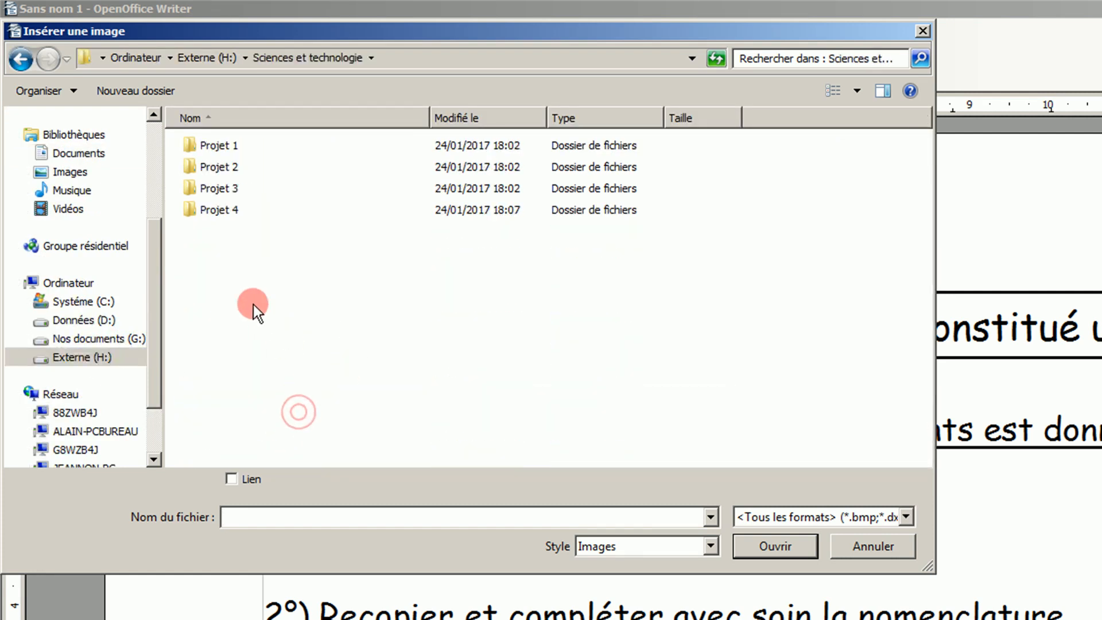
{"action": "double_click", "coordinate": [215, 210]}
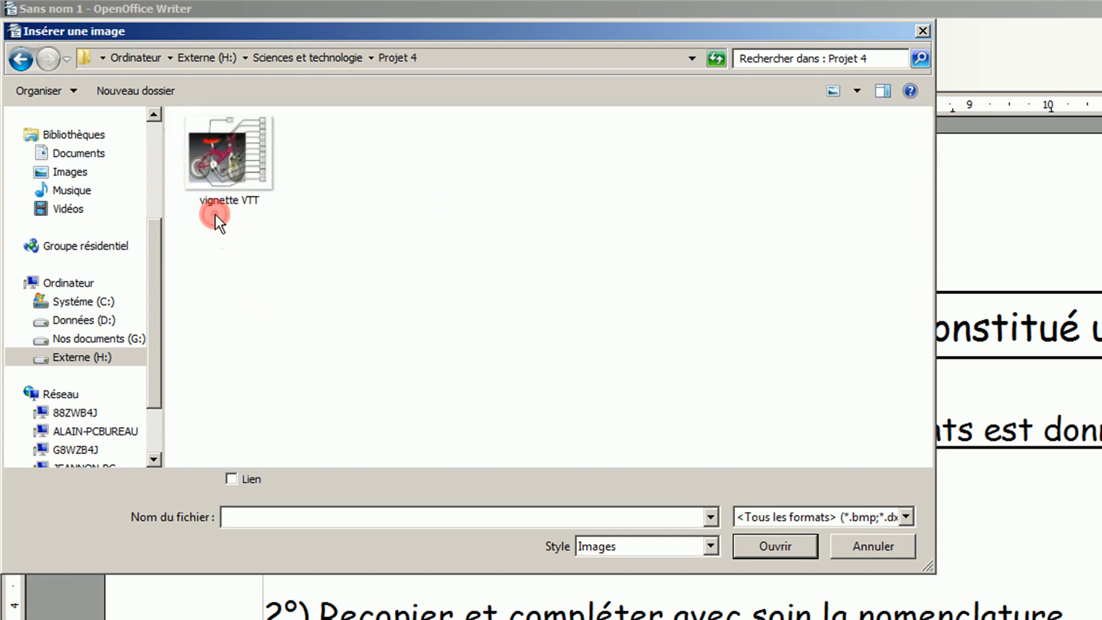
{"action": "double_click", "coordinate": [231, 160]}
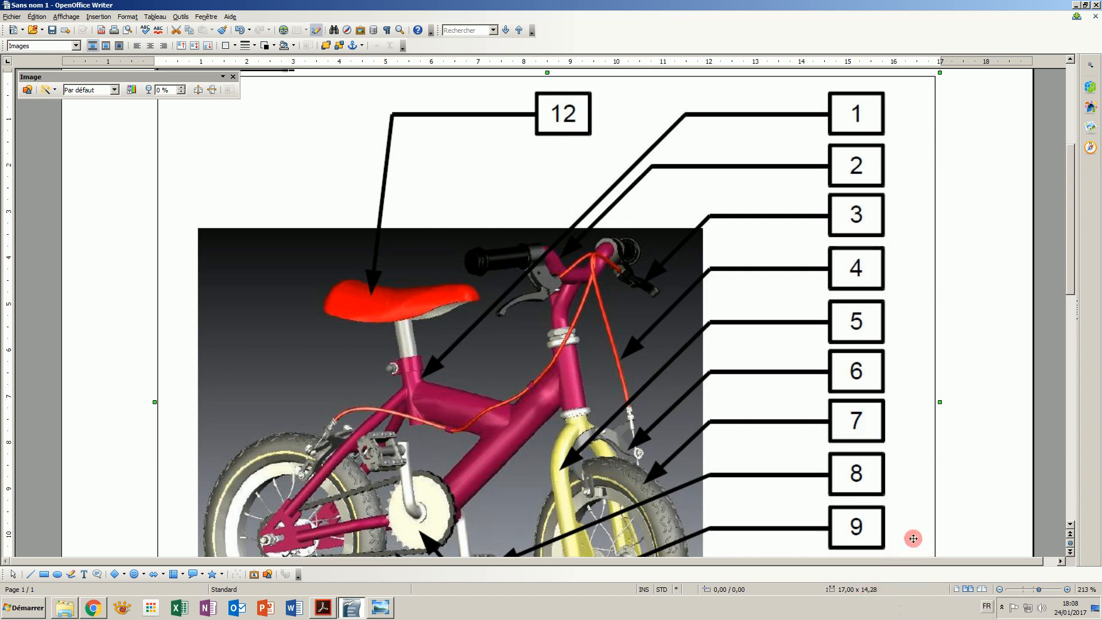
- Compare the document's layout with the reference questionnaire PDF
{"action": "left_click", "coordinate": [999, 590]}
{"action": "left_click", "coordinate": [999, 589]}
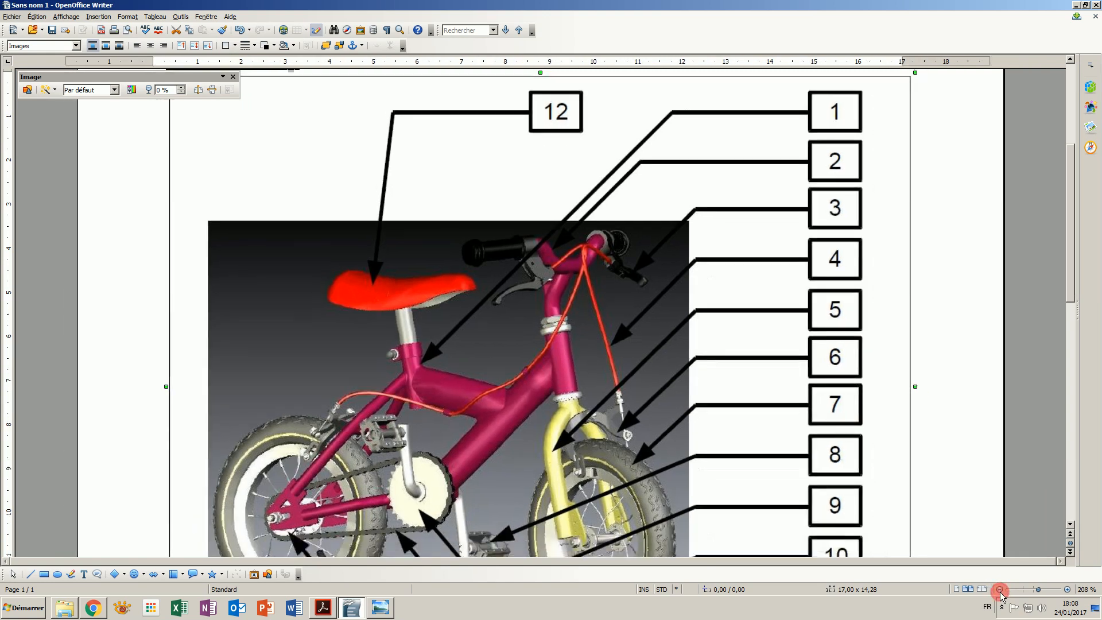
{"action": "left_click", "coordinate": [999, 589]}
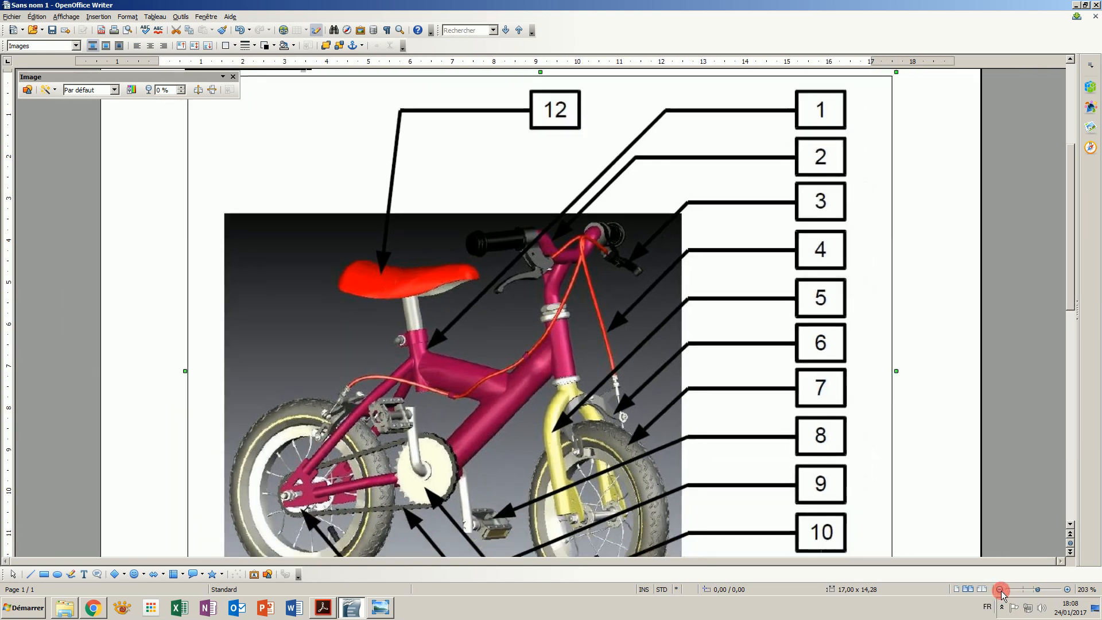
{"action": "left_click", "coordinate": [999, 589]}
{"action": "left_click", "coordinate": [999, 589]}
{"action": "left_click", "coordinate": [999, 589]}
{"action": "left_click", "coordinate": [999, 590]}
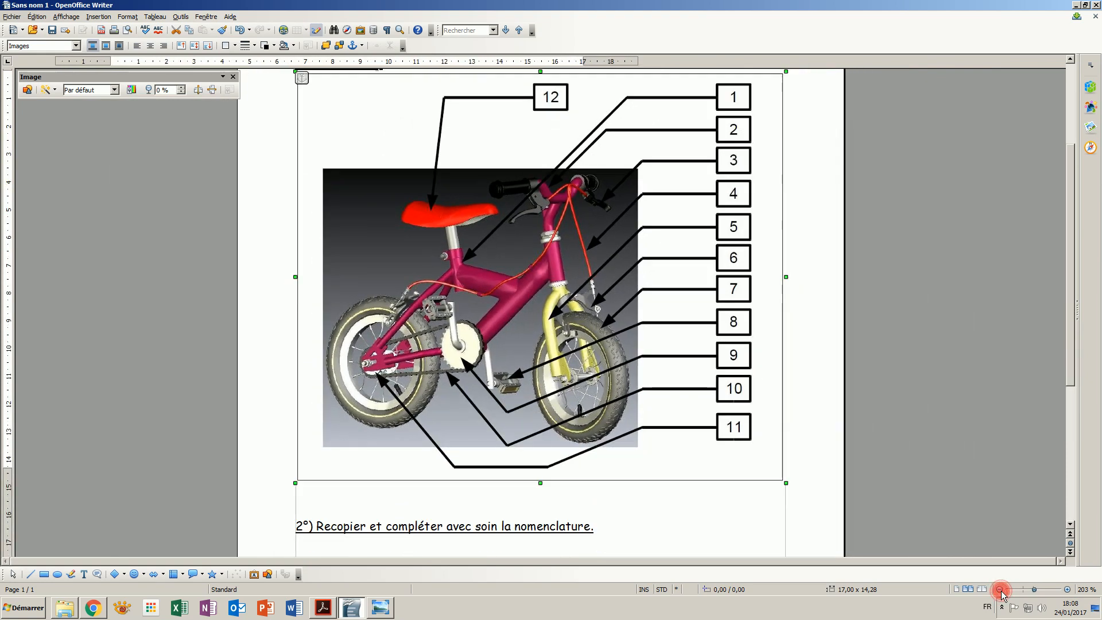
{"action": "left_click", "coordinate": [999, 589]}
{"action": "left_click", "coordinate": [999, 589]}
{"action": "left_click", "coordinate": [999, 589]}
{"action": "left_click", "coordinate": [999, 589]}
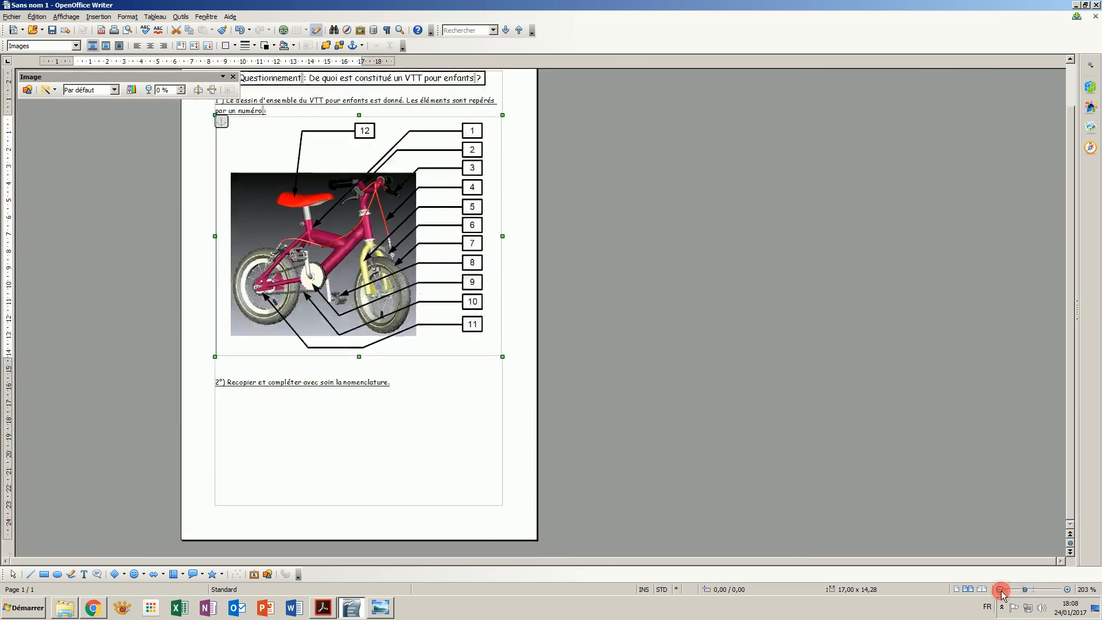
{"action": "left_click", "coordinate": [999, 589]}
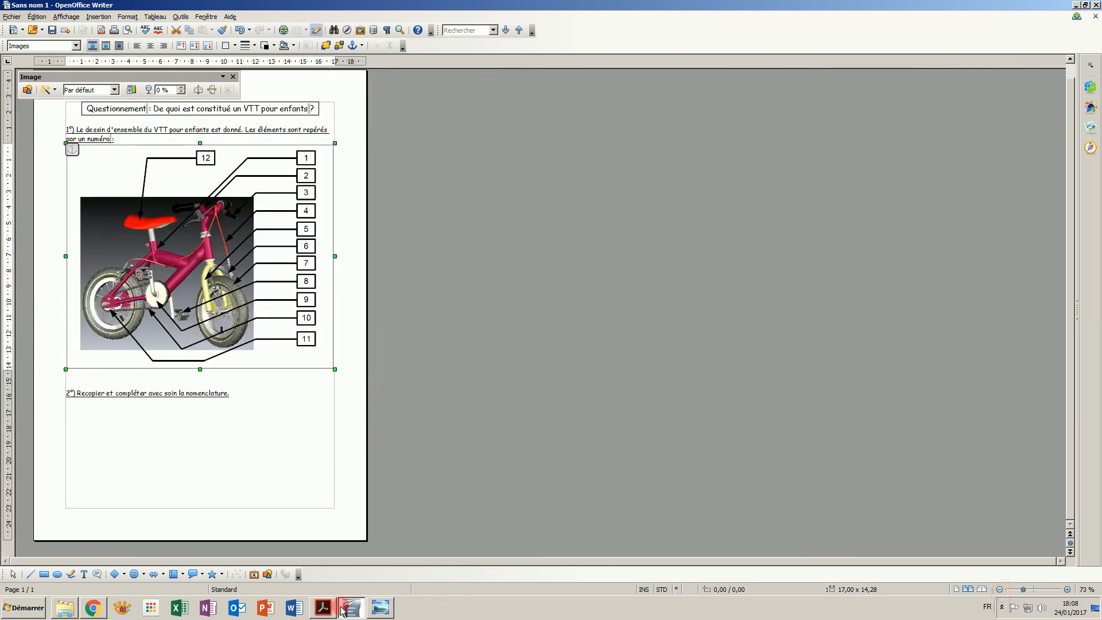
{"action": "left_click", "coordinate": [323, 608]}
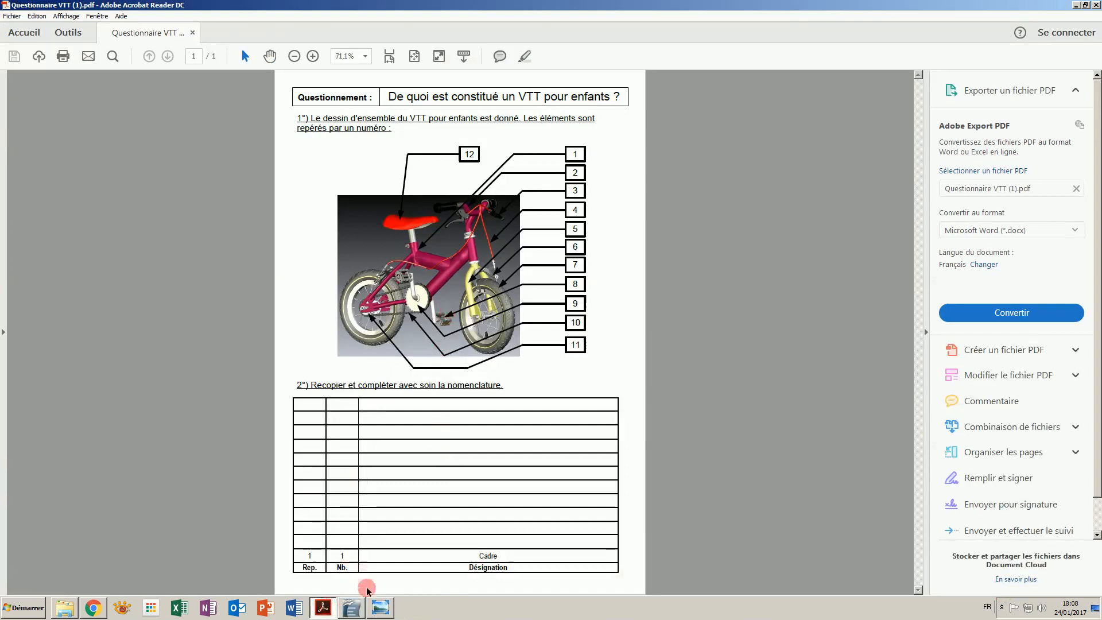
{"action": "left_click", "coordinate": [352, 607]}
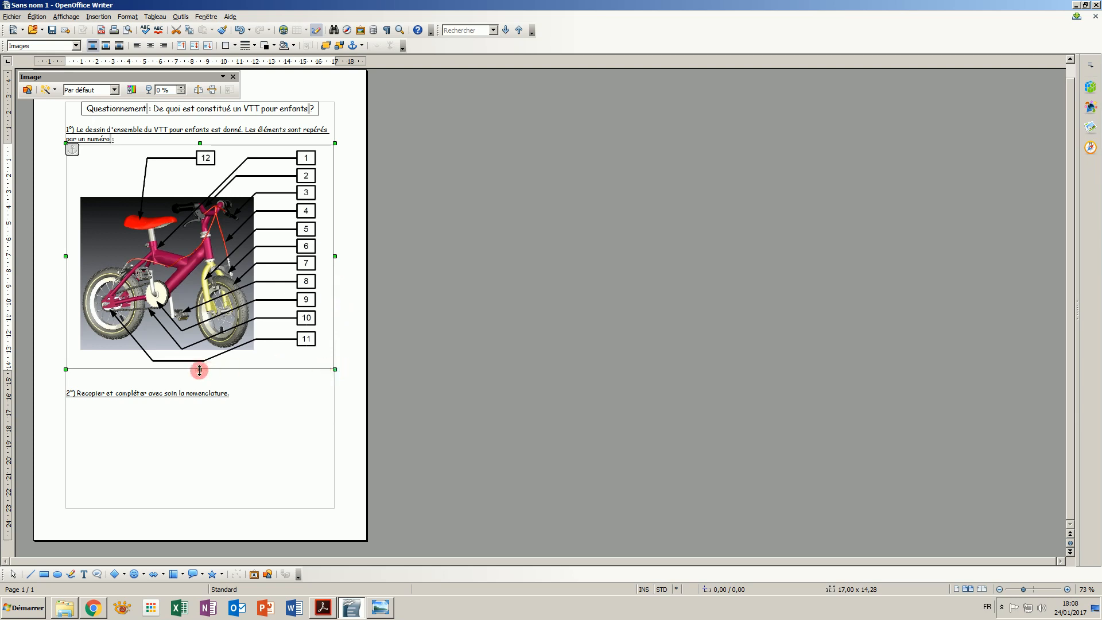
- Resize the bike image proportionally to about 9.5 × 8 cm
{"action": "left_click_drag", "start_coordinate": [200, 370], "coordinate": [203, 197]}
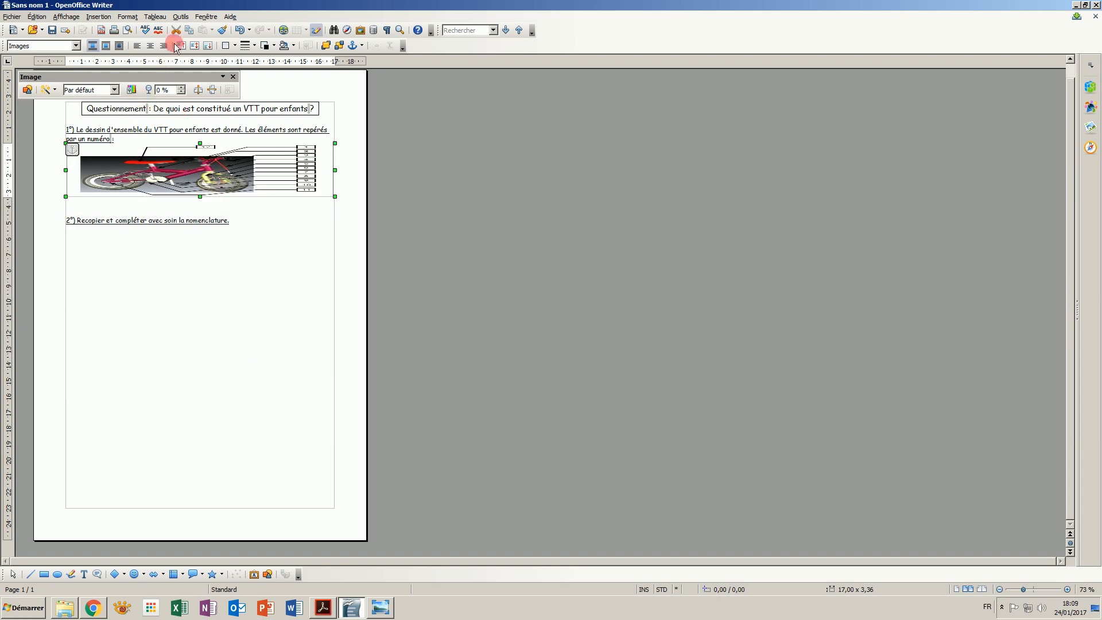
{"action": "left_click", "coordinate": [239, 30]}
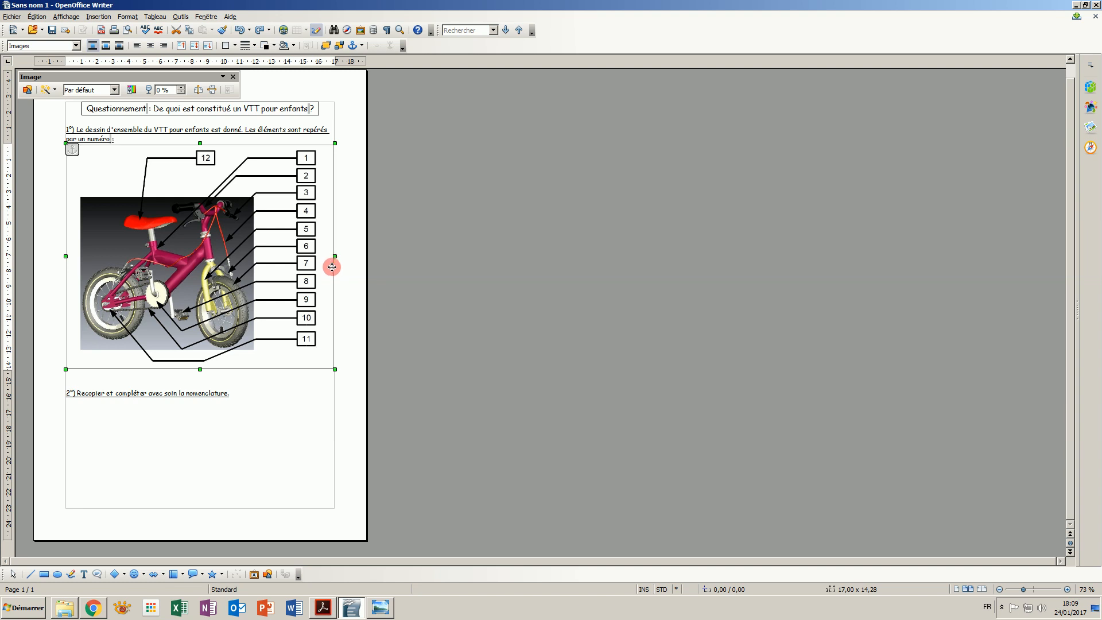
{"action": "left_click_drag", "start_coordinate": [335, 258], "coordinate": [216, 275]}
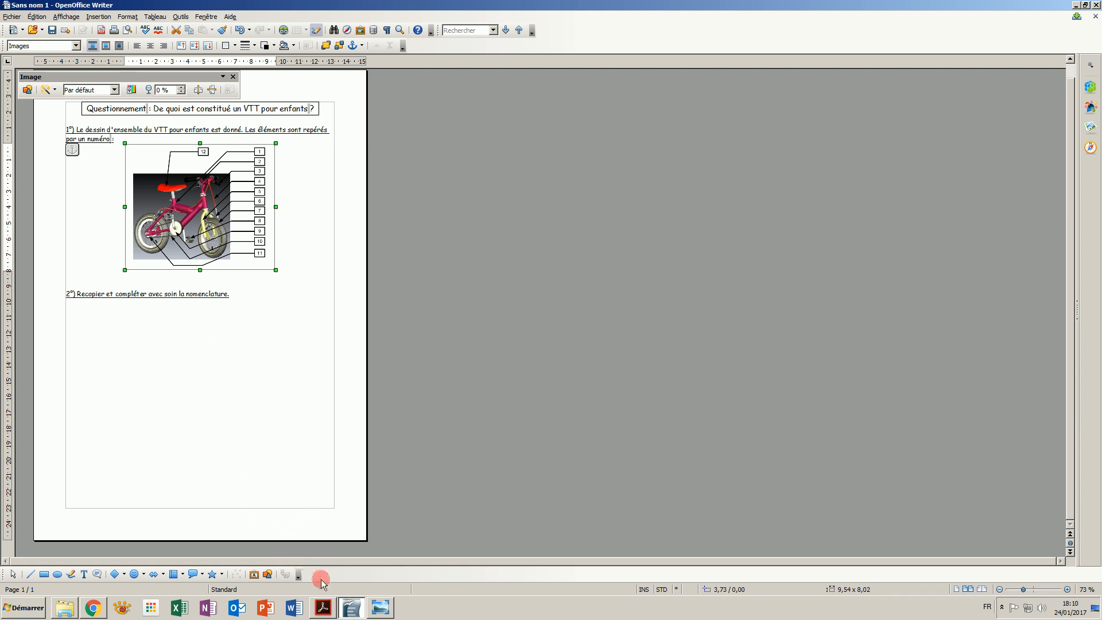
- Insert a table with 3 columns and 13 rows below the second instruction
{"action": "left_click", "coordinate": [326, 608]}
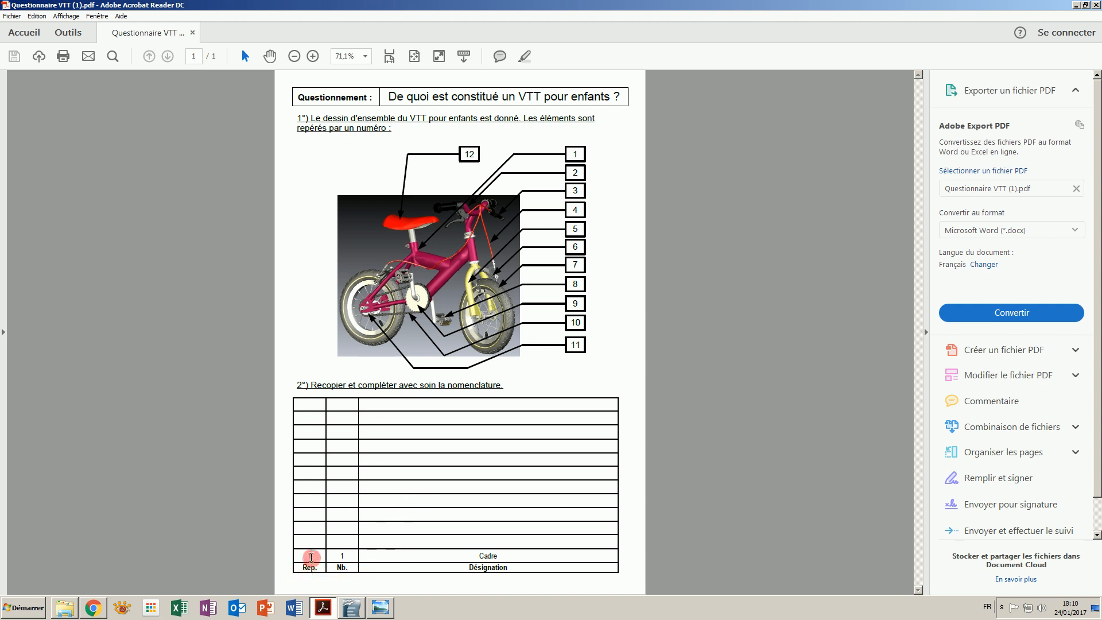
{"action": "left_click", "coordinate": [352, 608]}
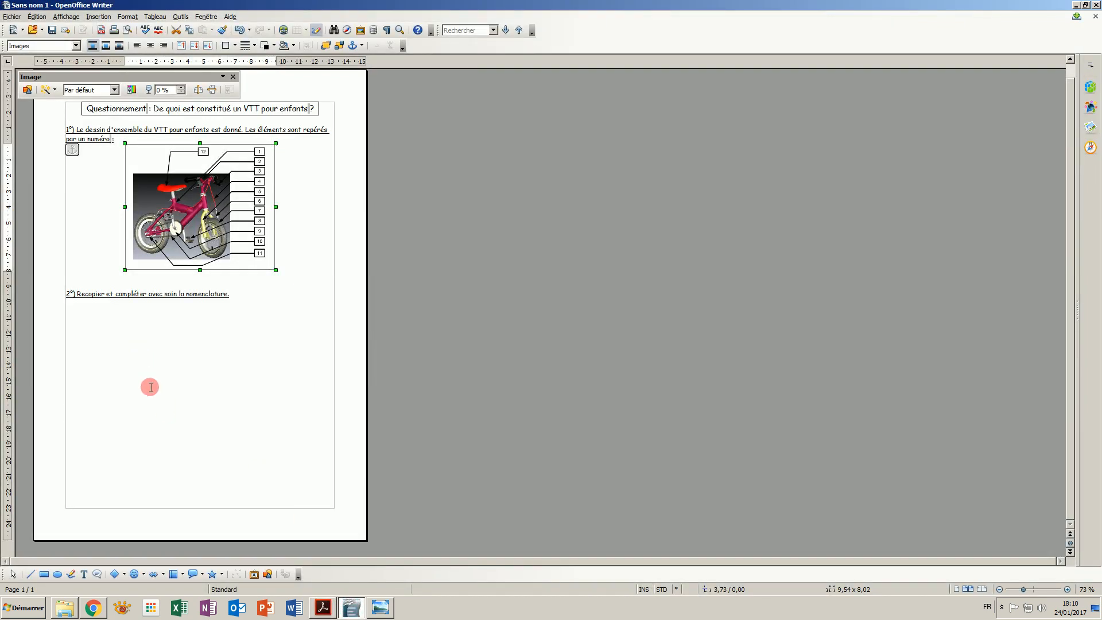
{"action": "left_click", "coordinate": [177, 422]}
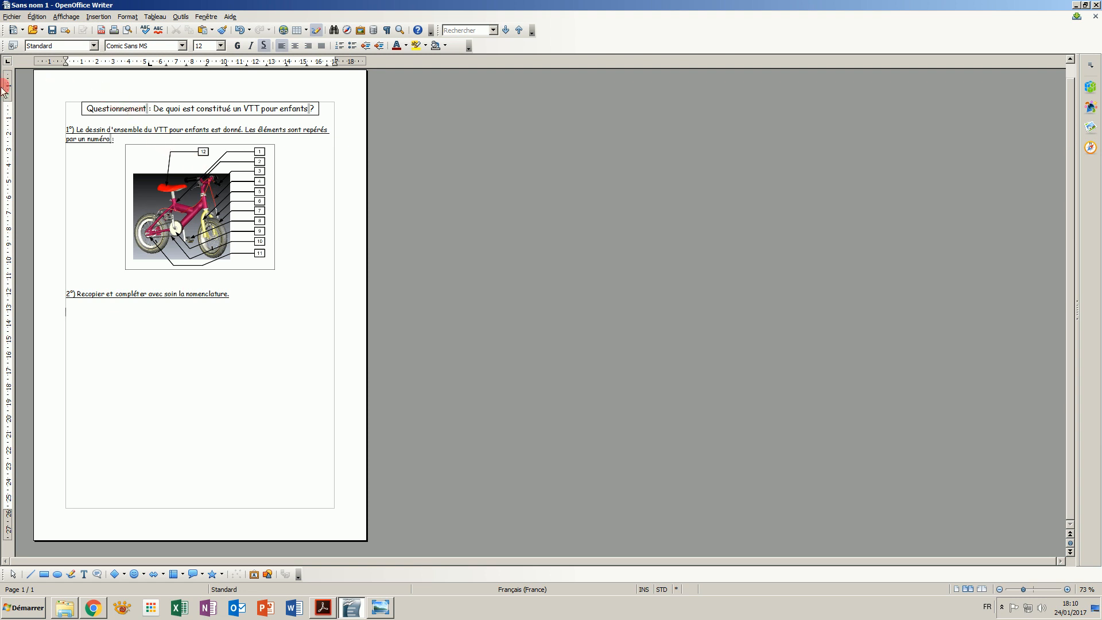
{"action": "left_click", "coordinate": [98, 17]}
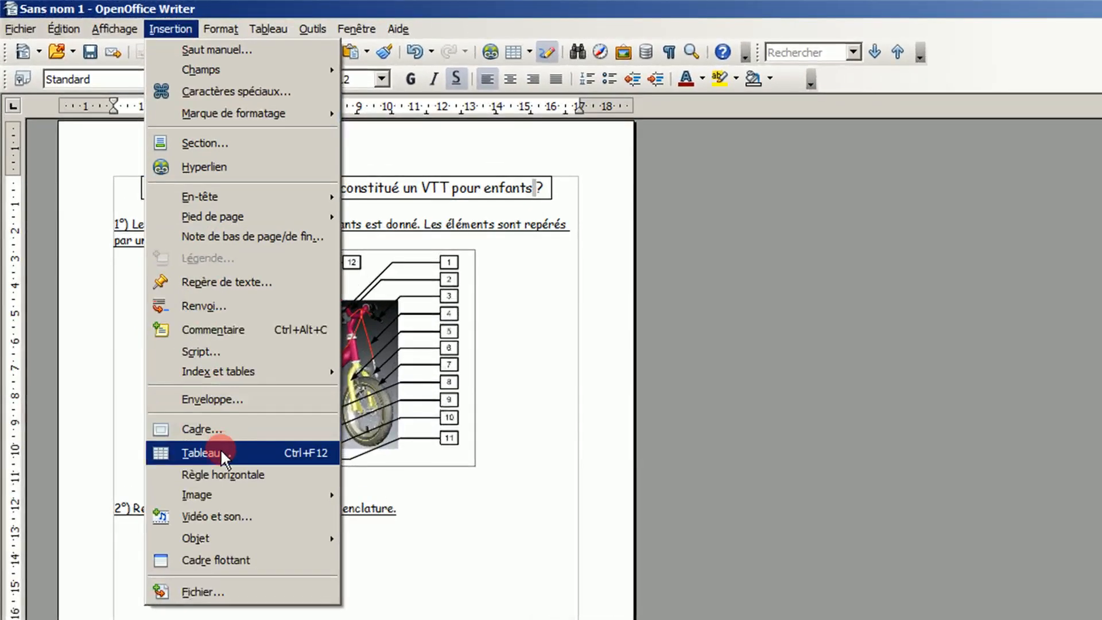
{"action": "left_click", "coordinate": [220, 449]}
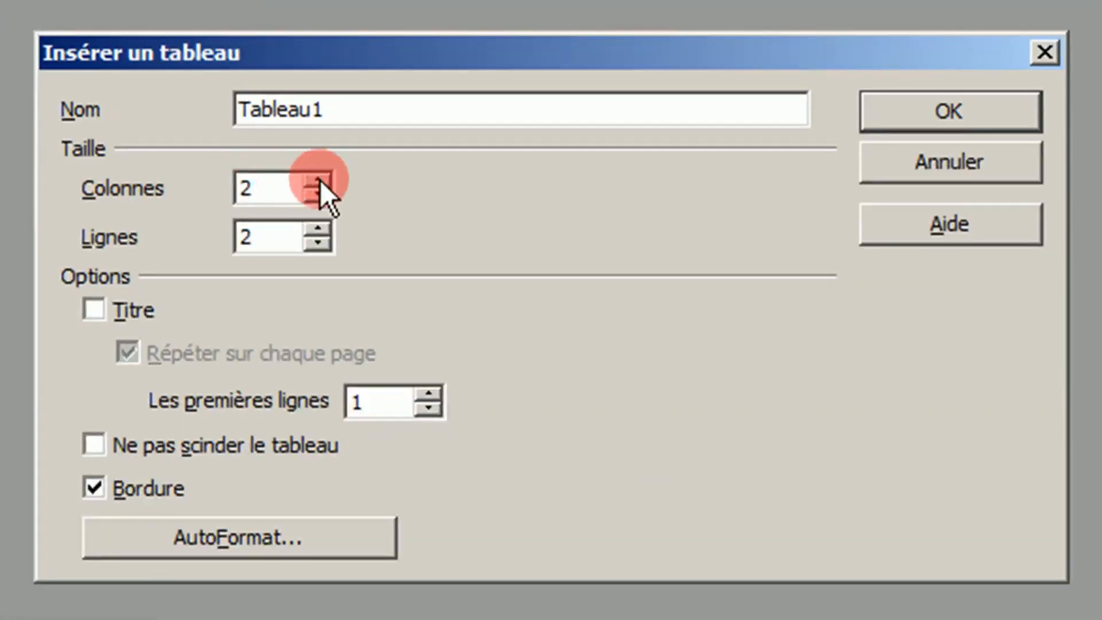
{"action": "left_click", "coordinate": [319, 180]}
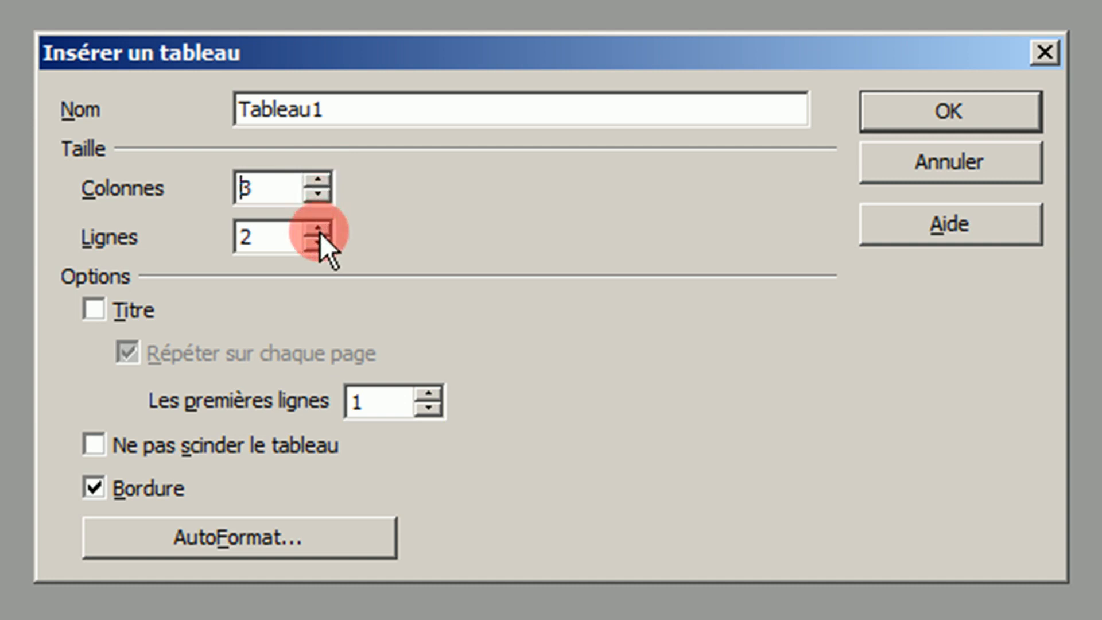
{"action": "left_click", "coordinate": [288, 235]}
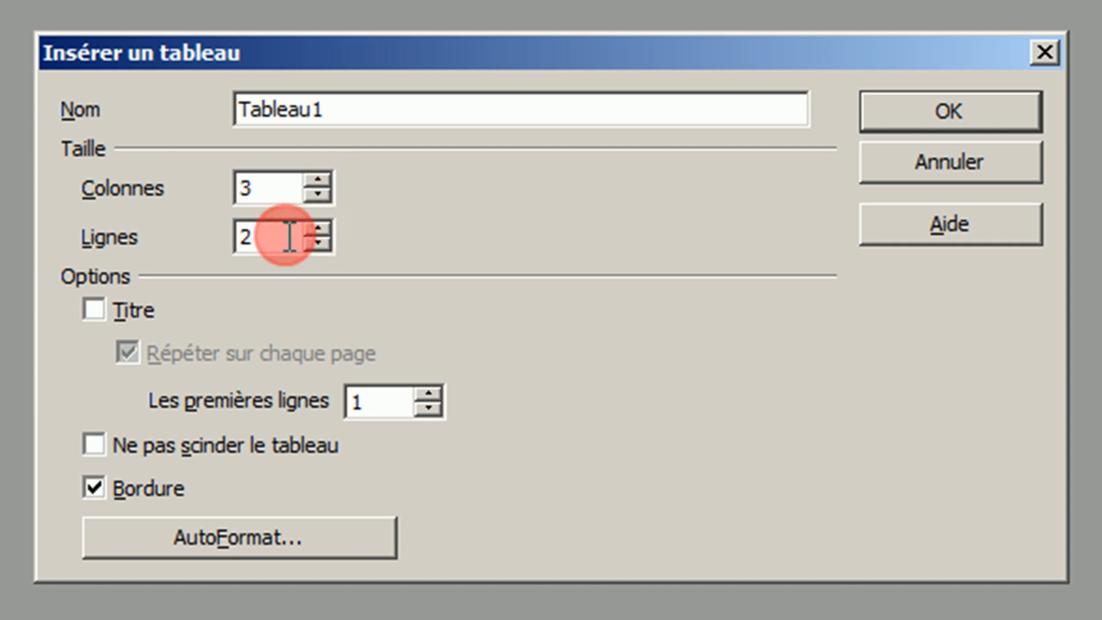
{"action": "key", "text": "BackSpace"}
{"action": "type", "text": "13"}
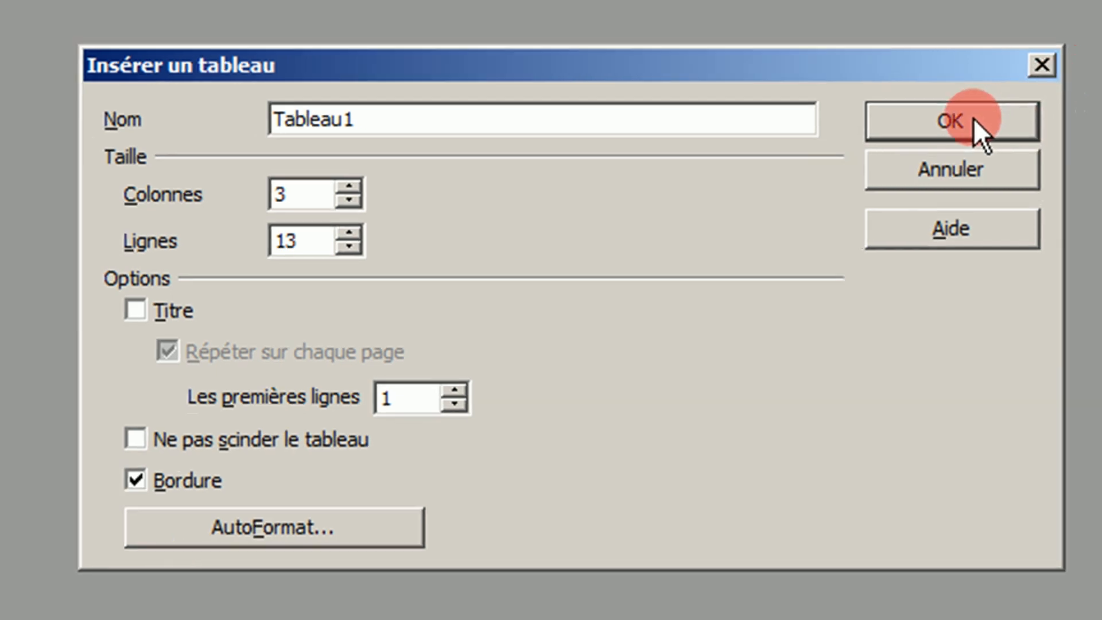
{"action": "left_click", "coordinate": [973, 118]}
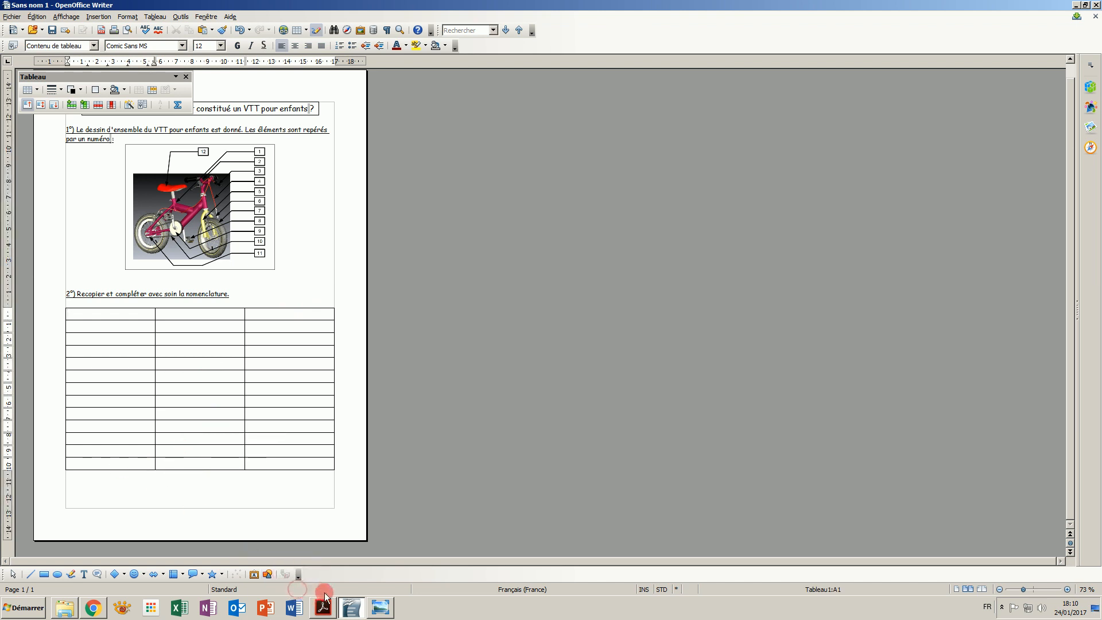
- Enter the headings Rep., Nb and Désignation in the table's last row
{"action": "left_click", "coordinate": [314, 612]}
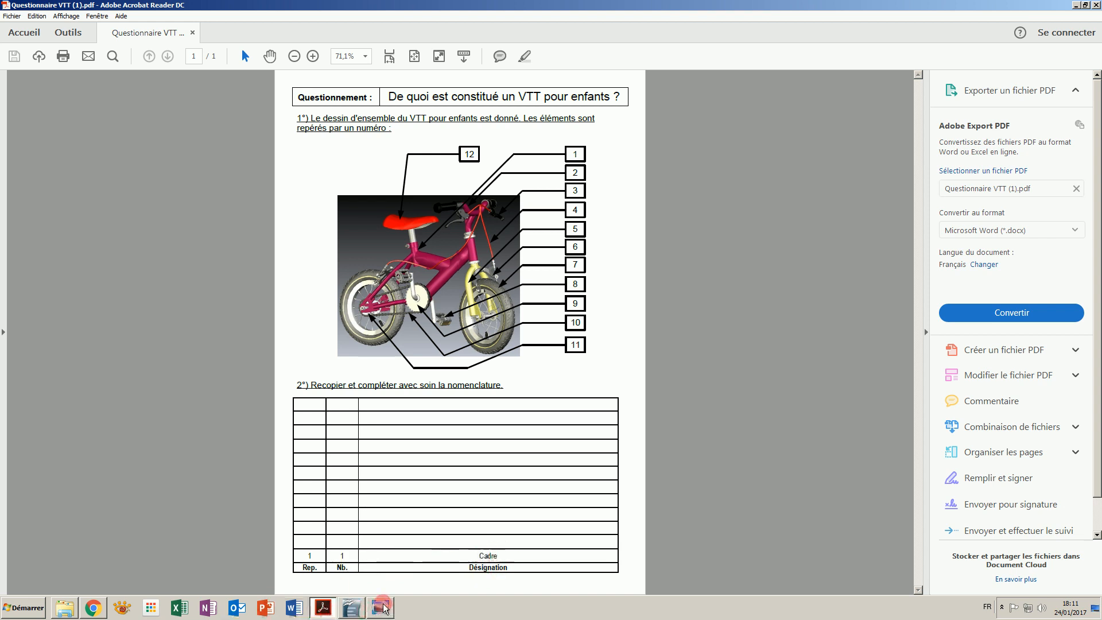
{"action": "left_click", "coordinate": [351, 608]}
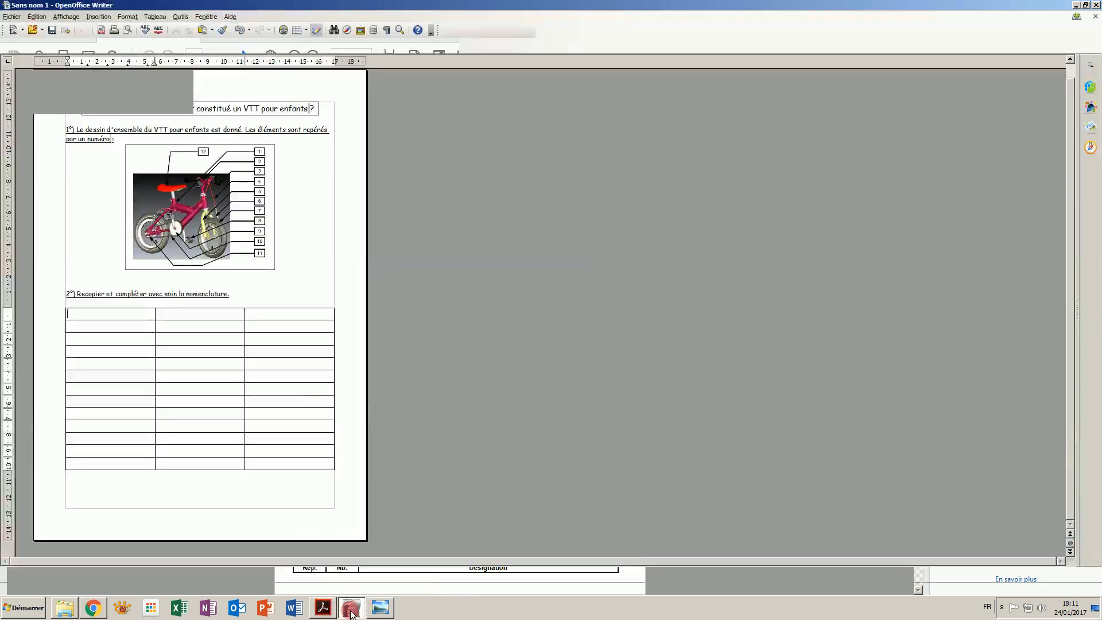
{"action": "left_click", "coordinate": [152, 464]}
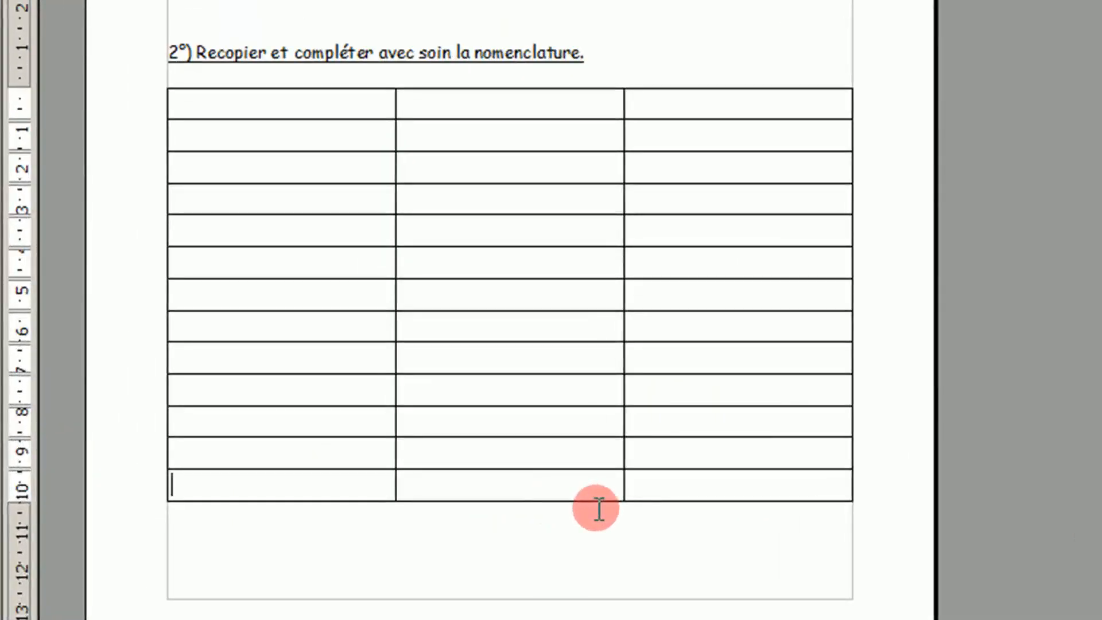
{"action": "type", "text": "Rep."}
{"action": "key", "text": "Tab"}
{"action": "type", "text": "Nb"}
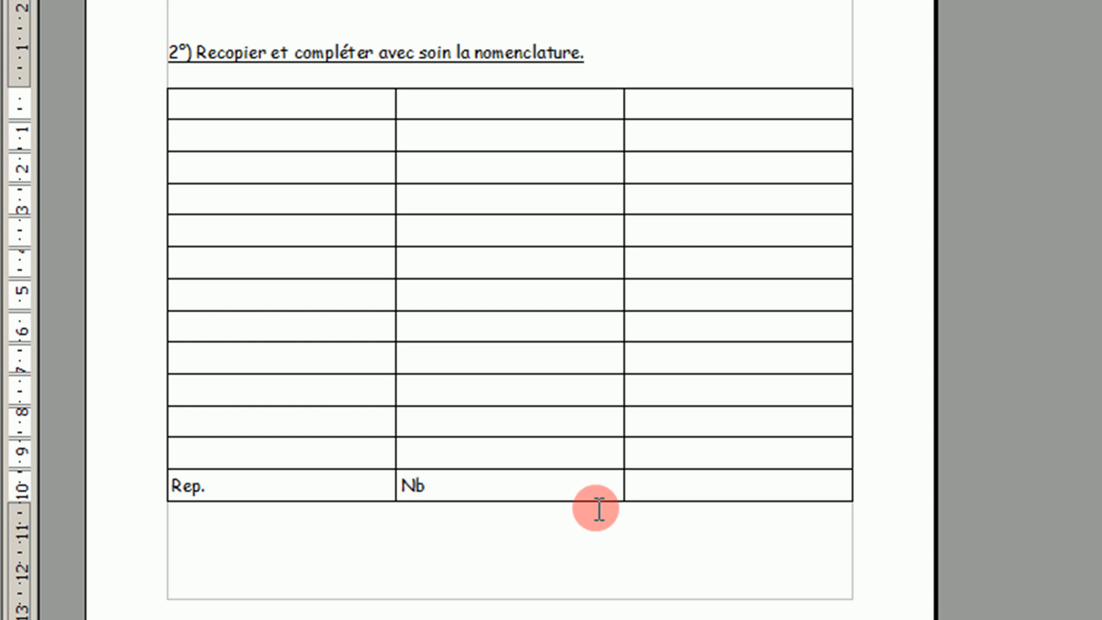
{"action": "type", "text": "Désignation"}
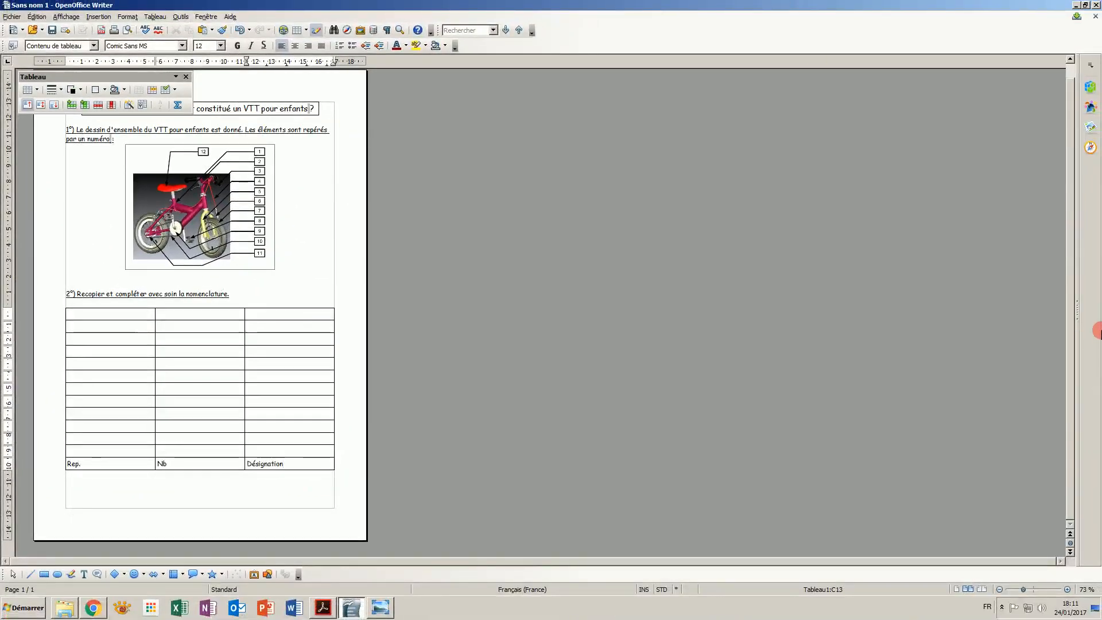
{"action": "left_click", "coordinate": [1067, 589]}
{"action": "left_click", "coordinate": [1066, 590]}
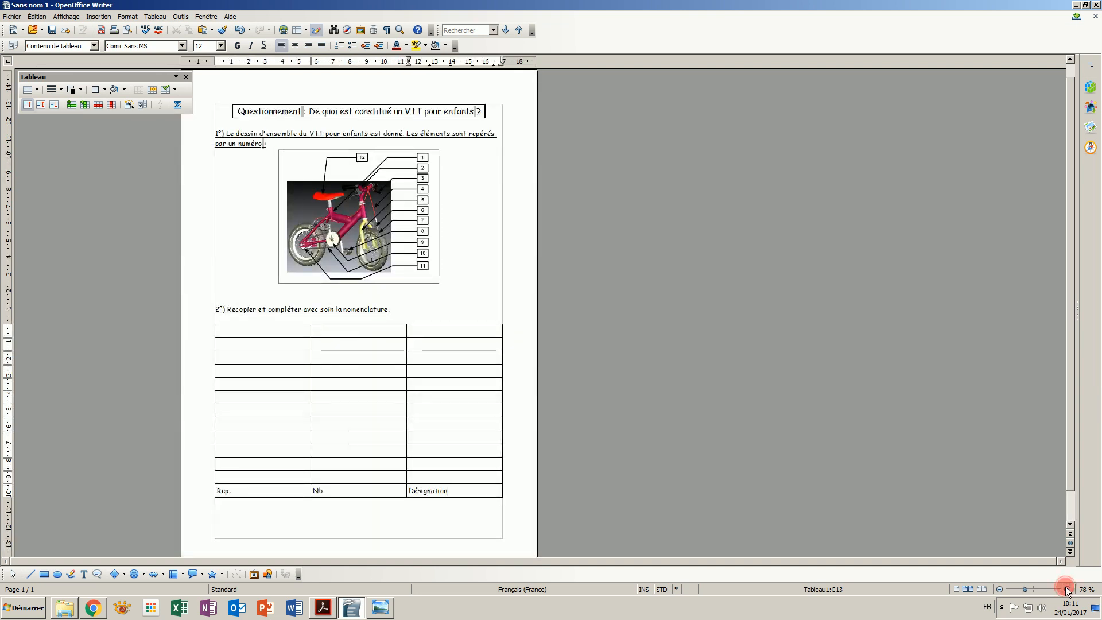
{"action": "left_click", "coordinate": [1066, 589]}
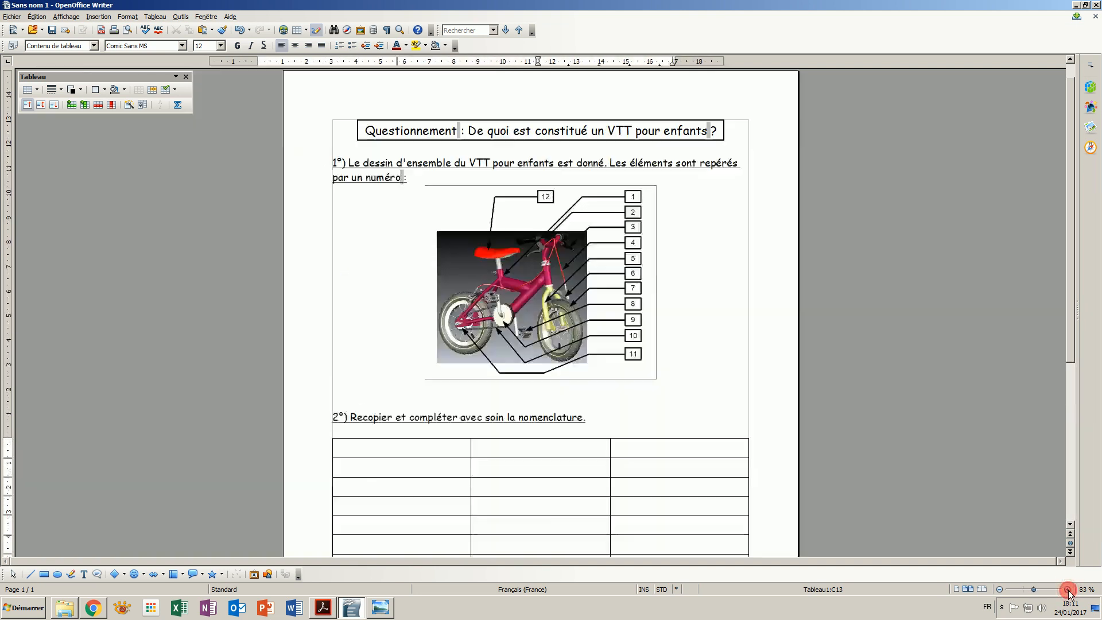
- Compare the nomenclature table with the reference questionnaire PDF
{"action": "left_click", "coordinate": [1067, 590]}
{"action": "left_click", "coordinate": [1067, 589]}
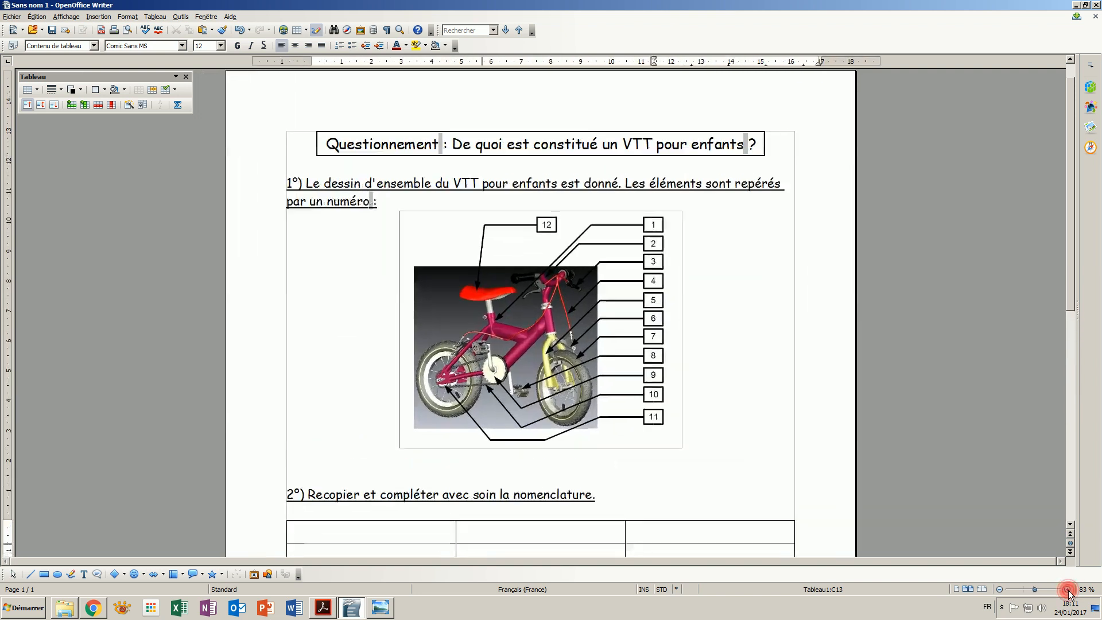
{"action": "left_click", "coordinate": [1067, 589]}
{"action": "left_click", "coordinate": [1066, 589]}
{"action": "left_click", "coordinate": [1067, 589]}
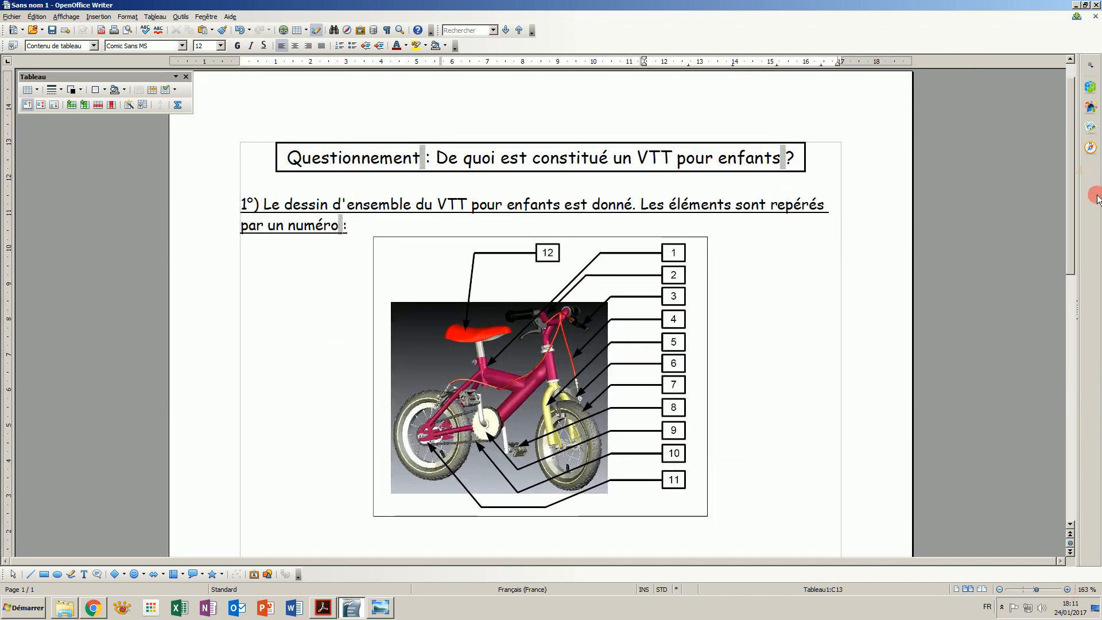
{"action": "left_click_drag", "start_coordinate": [1070, 182], "coordinate": [1065, 374]}
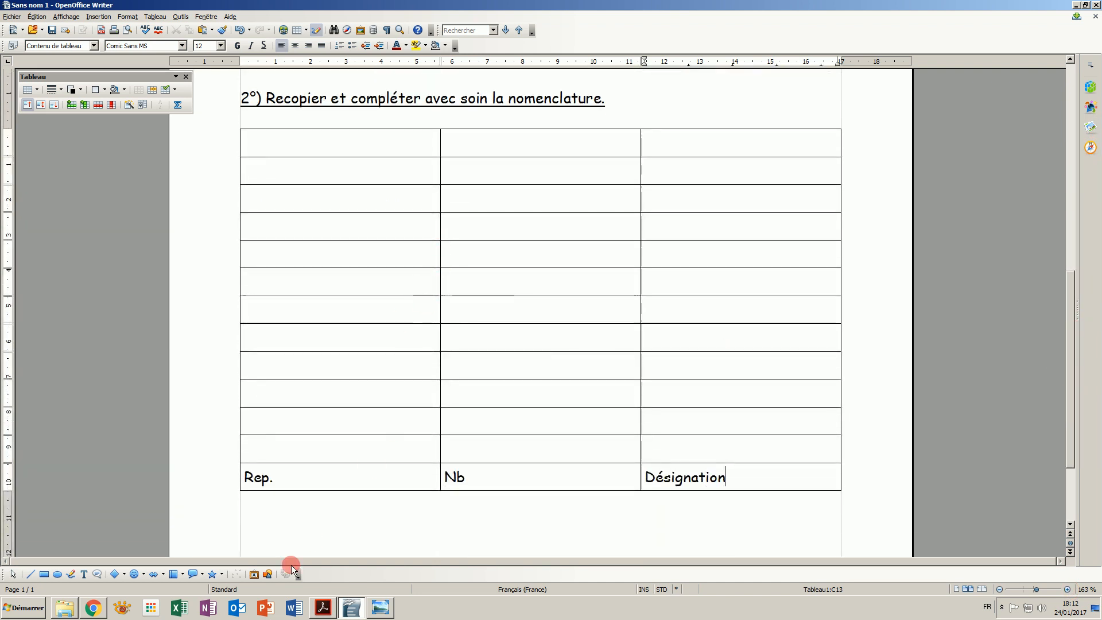
{"action": "left_click", "coordinate": [323, 607]}
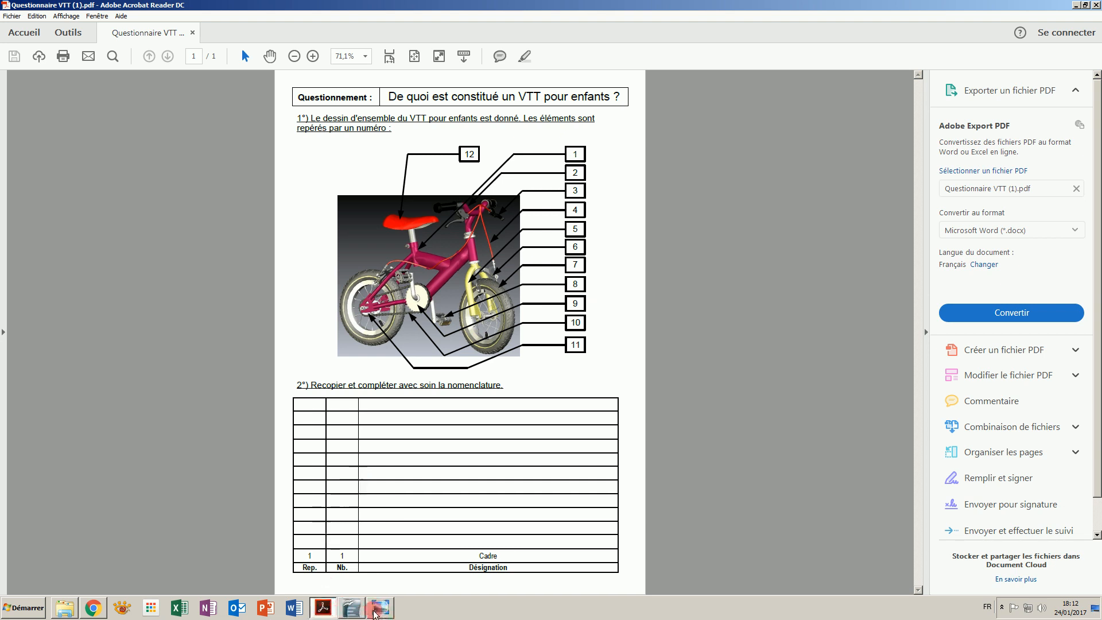
{"action": "left_click", "coordinate": [342, 611]}
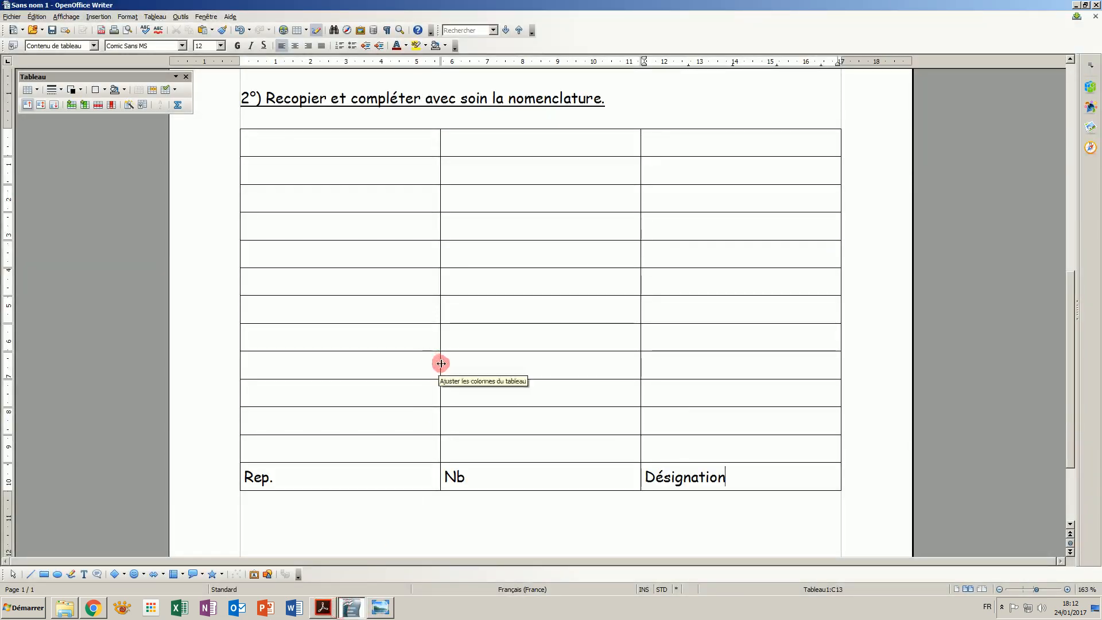
- Narrow the Rep. and Nb columns and make the heading row centred and bold
{"action": "left_click_drag", "start_coordinate": [441, 365], "coordinate": [292, 384]}
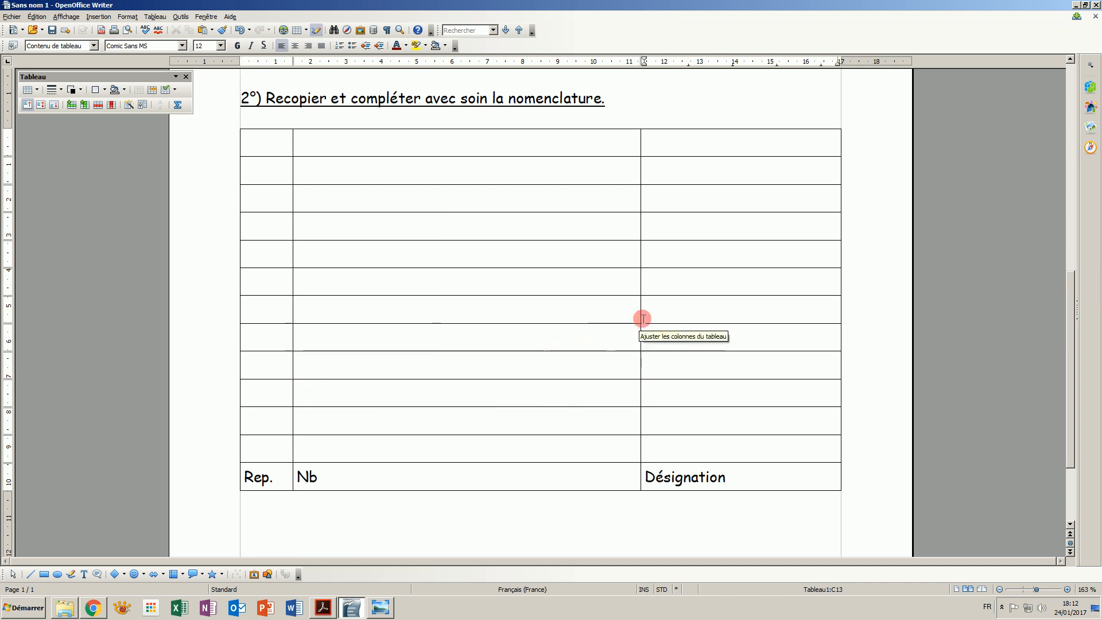
{"action": "mouse_move", "coordinate": [640, 315]}
{"action": "left_mouse_down"}
{"action": "mouse_move", "coordinate": [327, 350]}
{"action": "mouse_move", "coordinate": [339, 351]}
{"action": "left_mouse_up"}
{"action": "left_click_drag", "start_coordinate": [242, 475], "coordinate": [400, 480]}
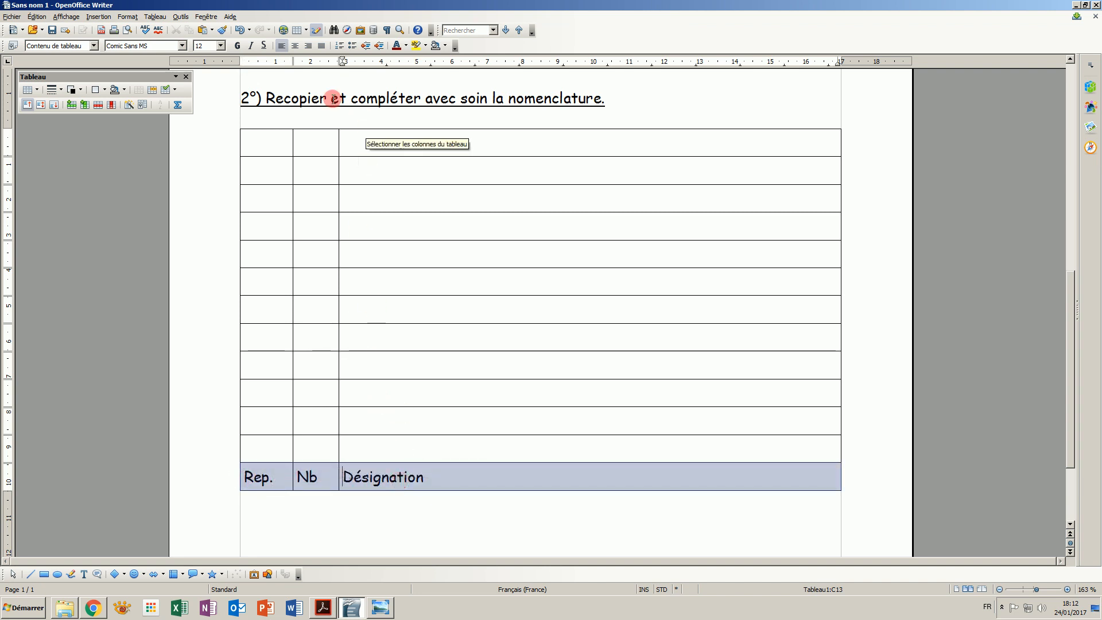
{"action": "left_click", "coordinate": [295, 46]}
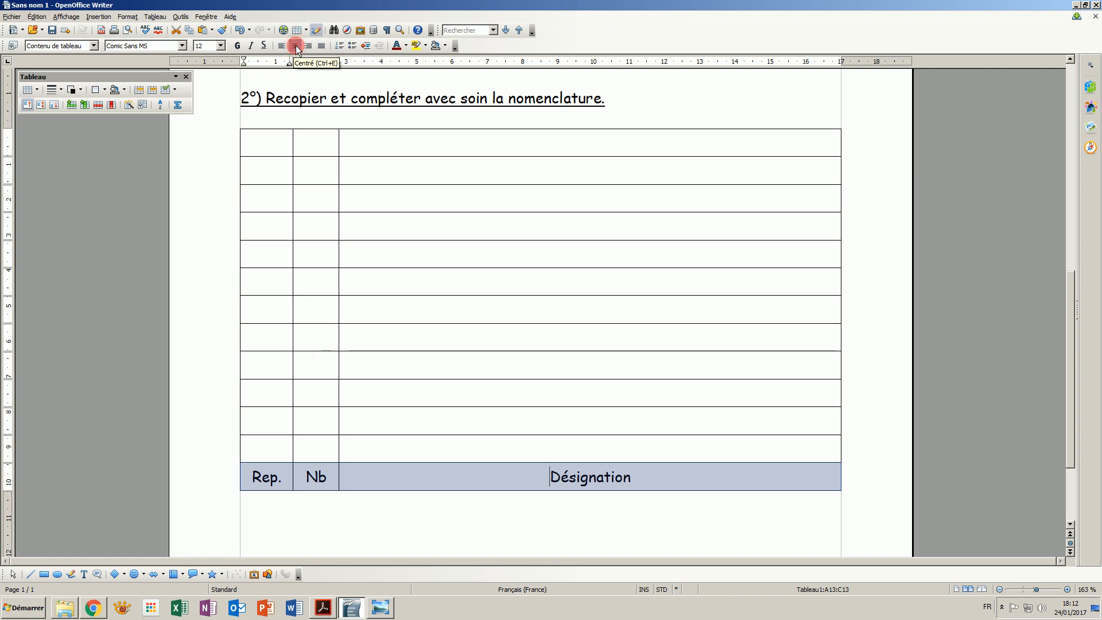
{"action": "left_click", "coordinate": [236, 50]}
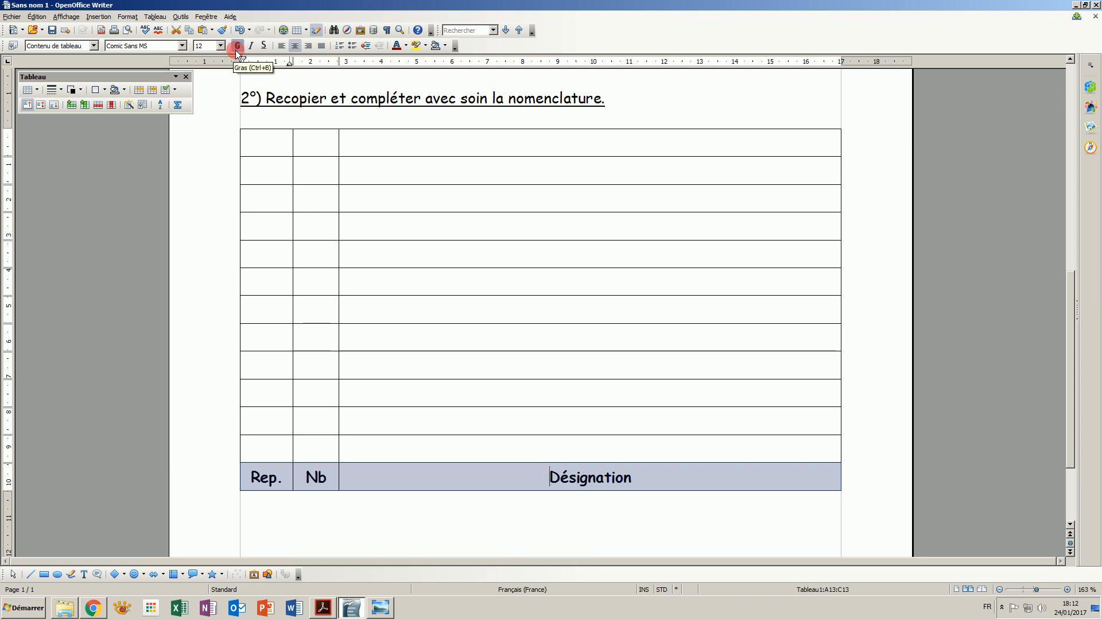
- Fill the row above the headings with 1, 1 and Cadre, following the reference PDF
{"action": "left_click", "coordinate": [276, 452]}
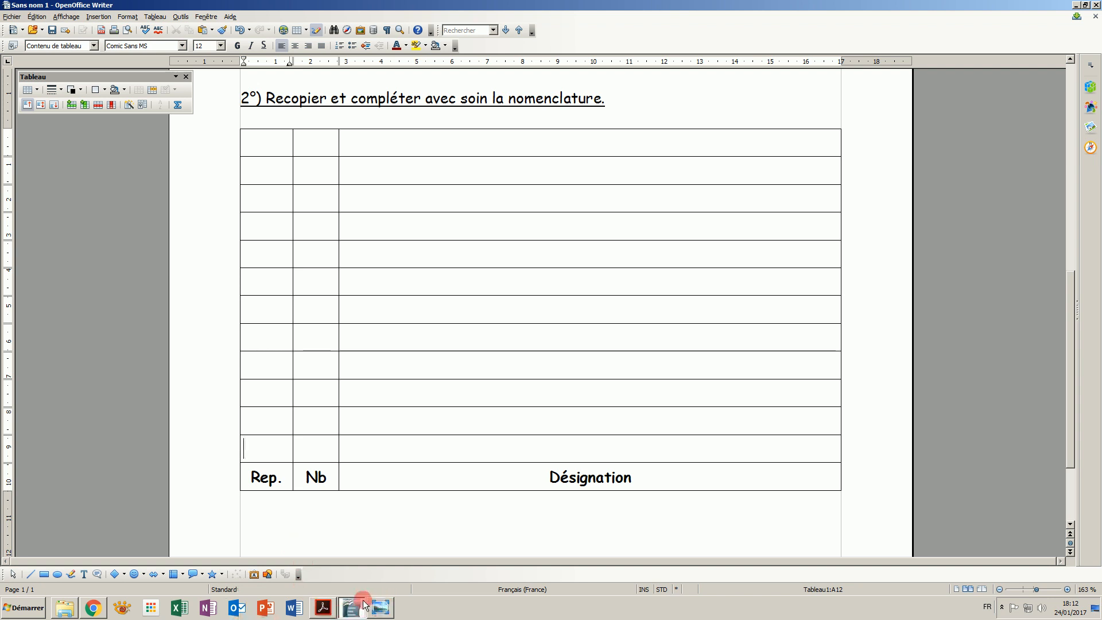
{"action": "left_click", "coordinate": [324, 605]}
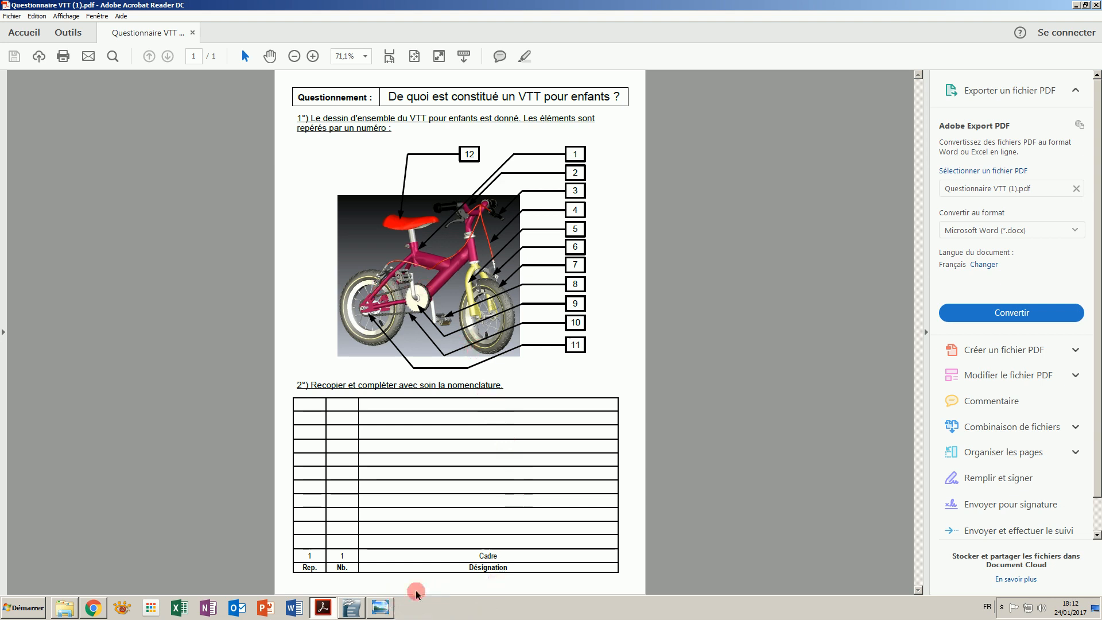
{"action": "left_click", "coordinate": [353, 608]}
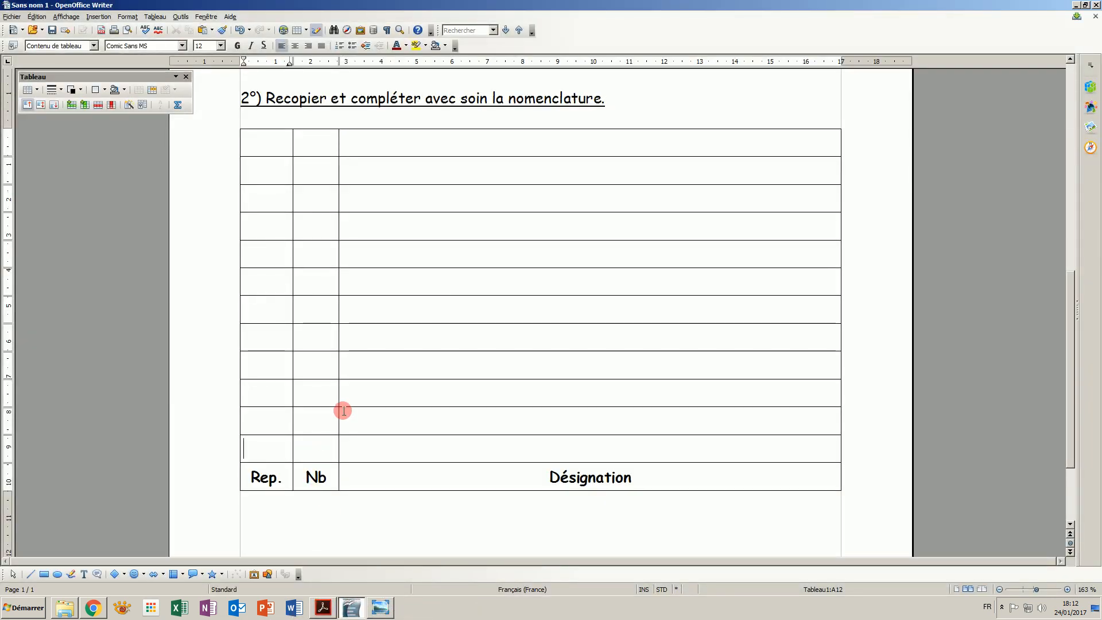
{"action": "type", "text": "1"}
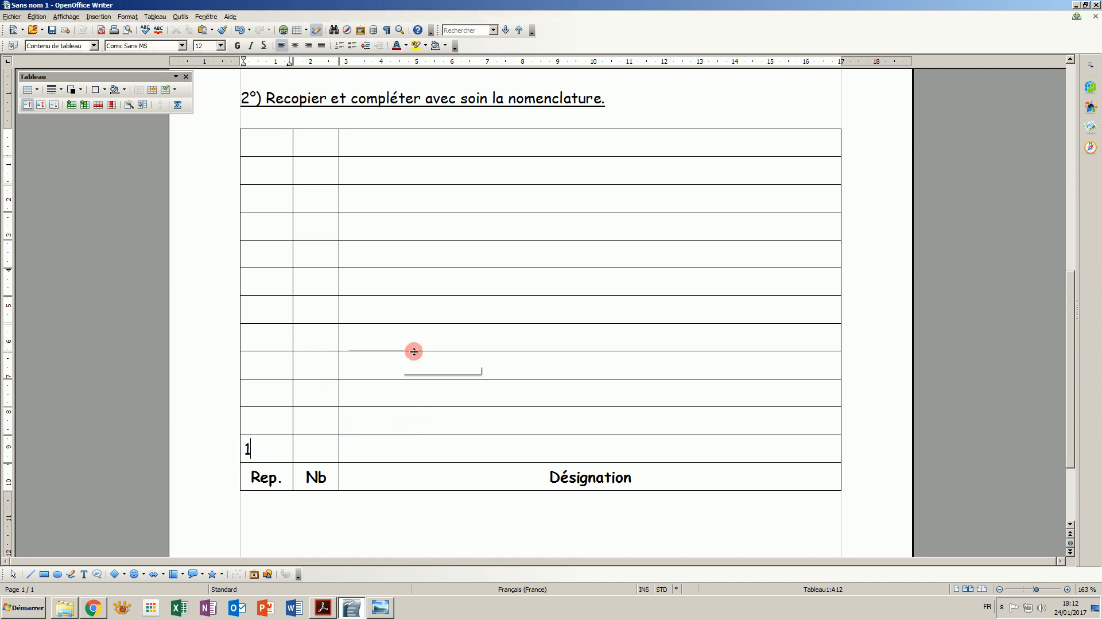
{"action": "key", "text": "Tab"}
{"action": "type", "text": "Cadre"}
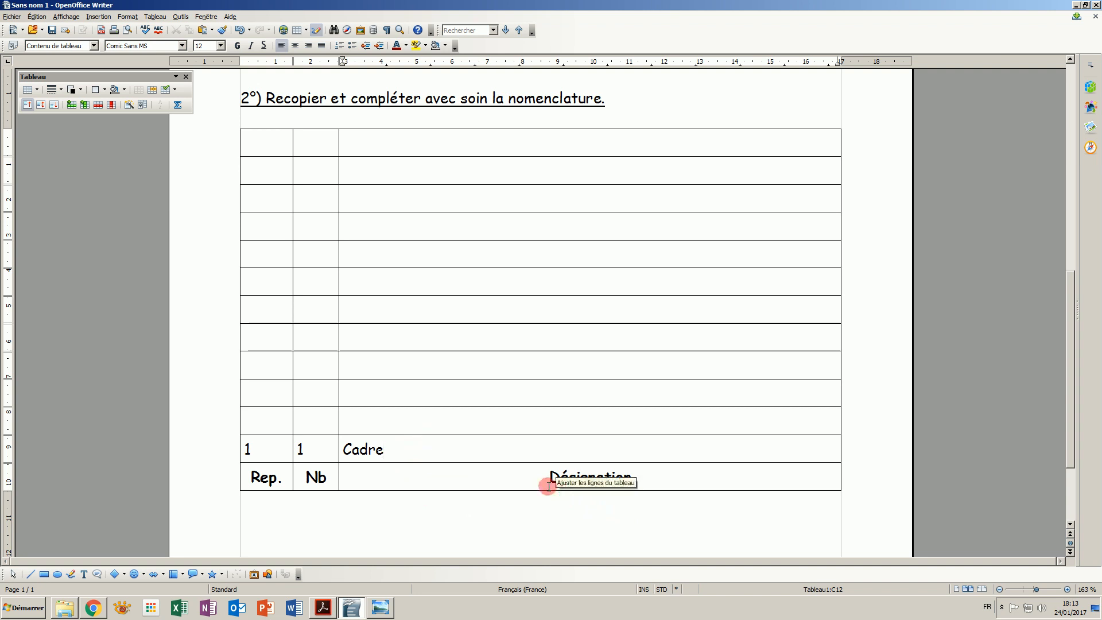
- Center the contents of every cell in the table
{"action": "left_click_drag", "start_coordinate": [663, 476], "coordinate": [292, 135]}
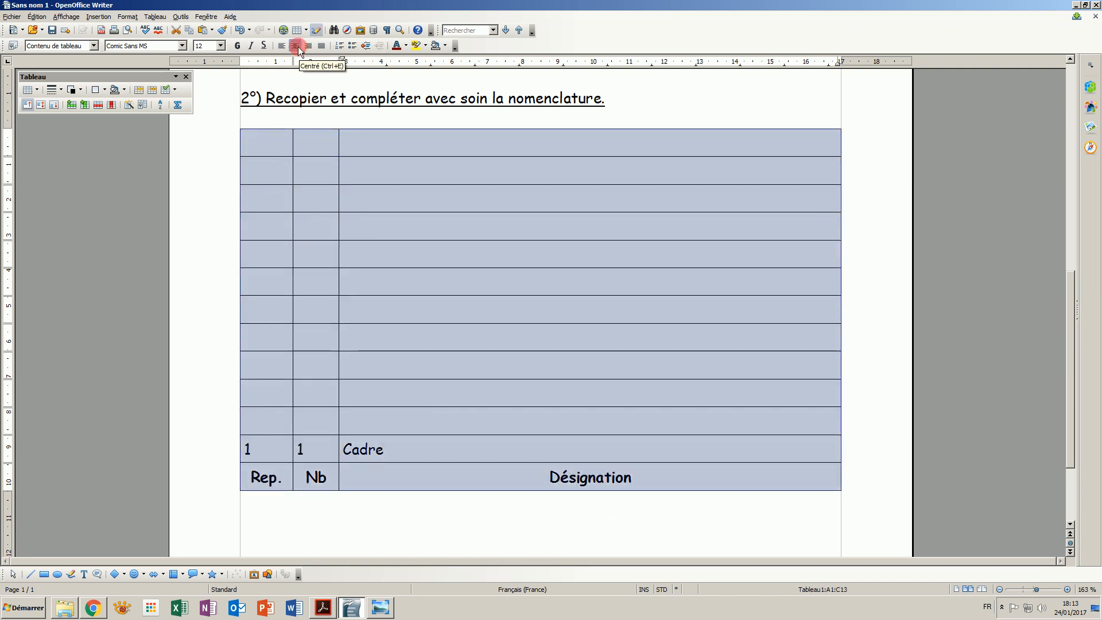
{"action": "left_click", "coordinate": [295, 45]}
{"action": "left_click", "coordinate": [590, 449]}
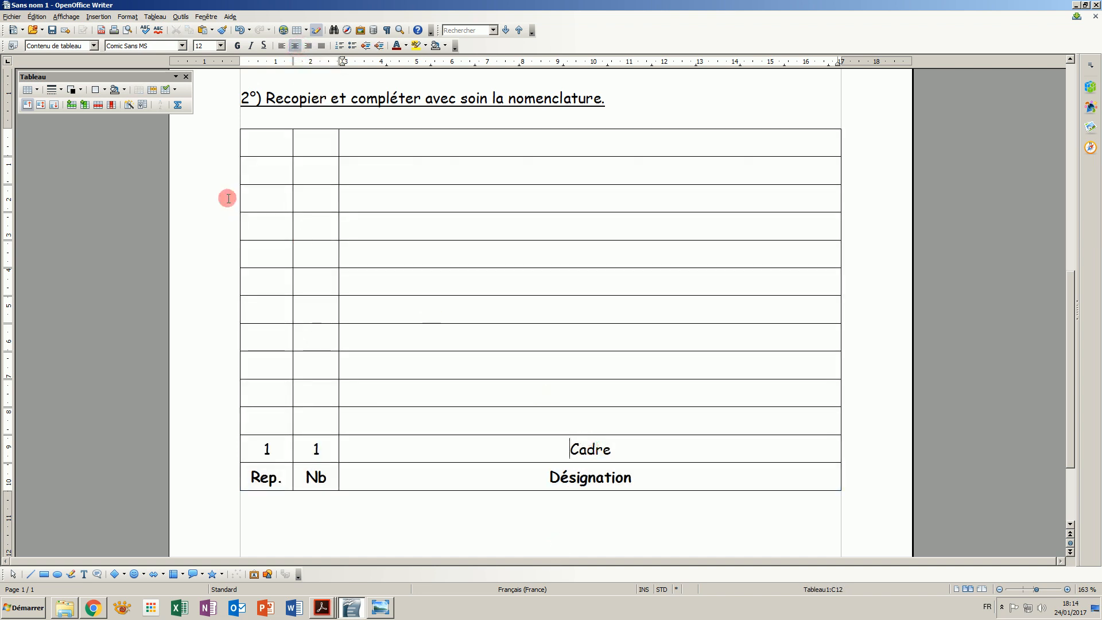
- Save the document as Nomenclature VTT in the Sciences et technologie\Projet 4 folder on drive Externe (H:)
{"action": "left_click", "coordinate": [10, 17]}
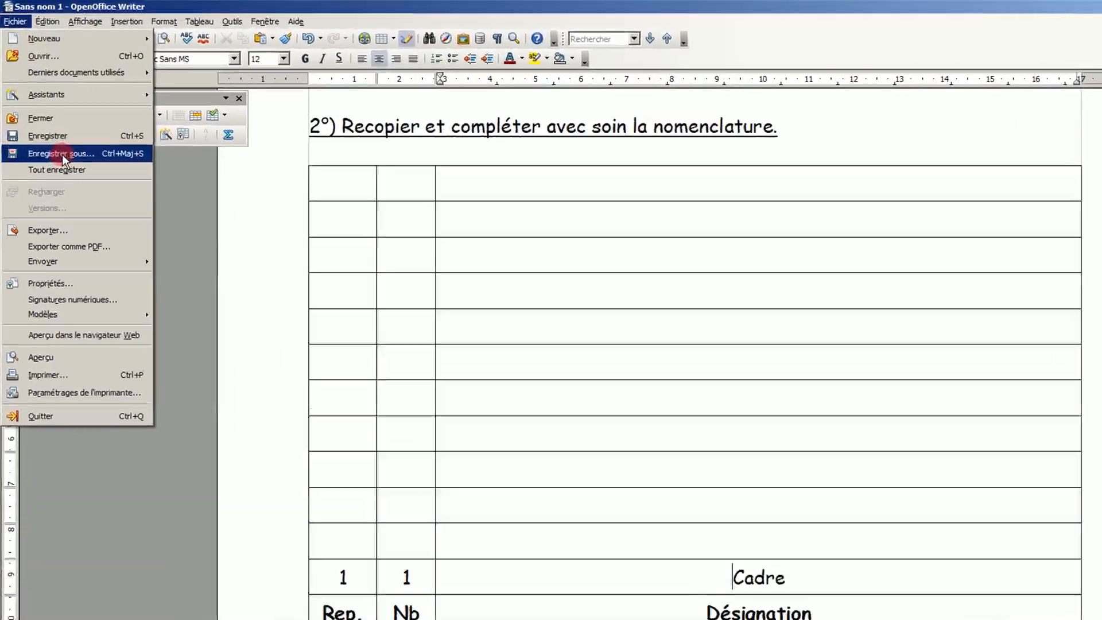
{"action": "left_click", "coordinate": [48, 119]}
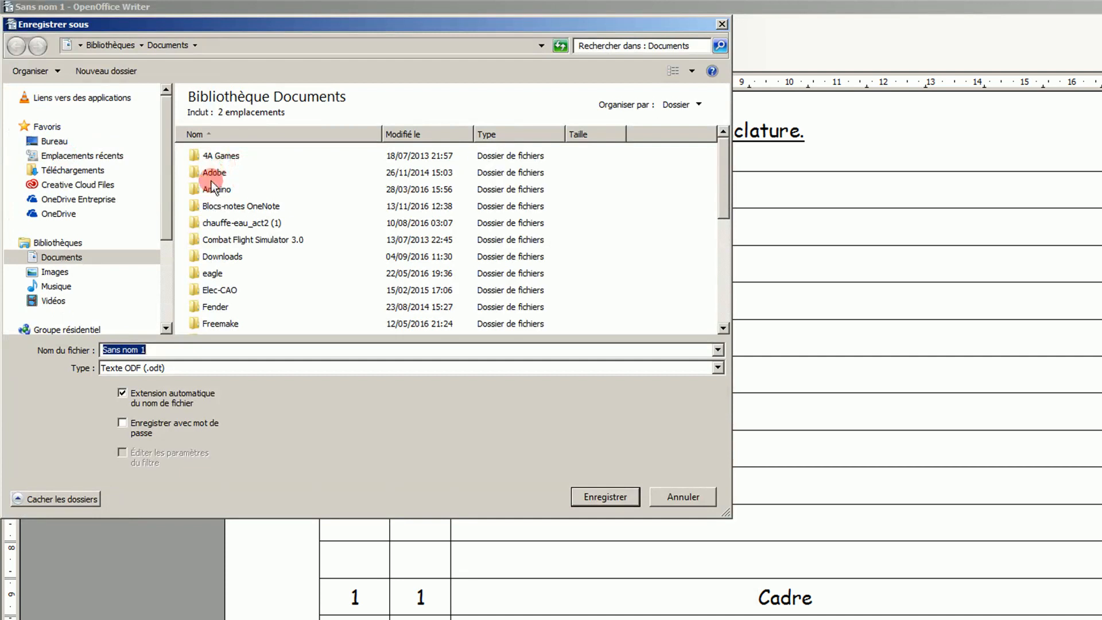
{"action": "left_click_drag", "start_coordinate": [167, 191], "coordinate": [164, 277]}
{"action": "left_click", "coordinate": [56, 279]}
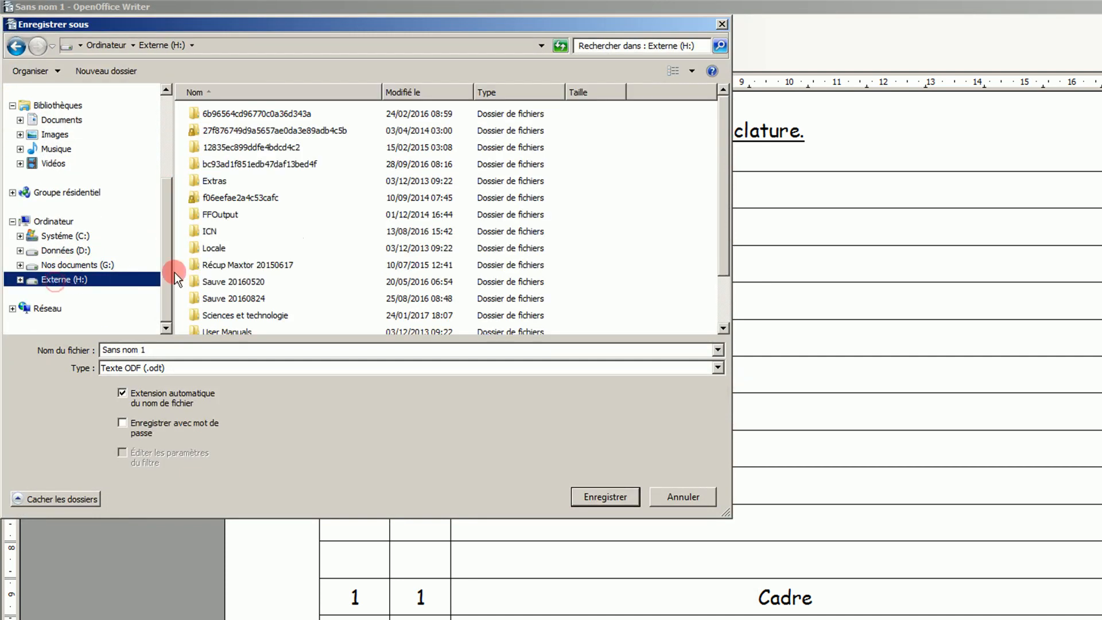
{"action": "left_click", "coordinate": [354, 268]}
{"action": "scroll", "coordinate": [324, 300], "scroll_direction": "down", "scroll_amount": 1}
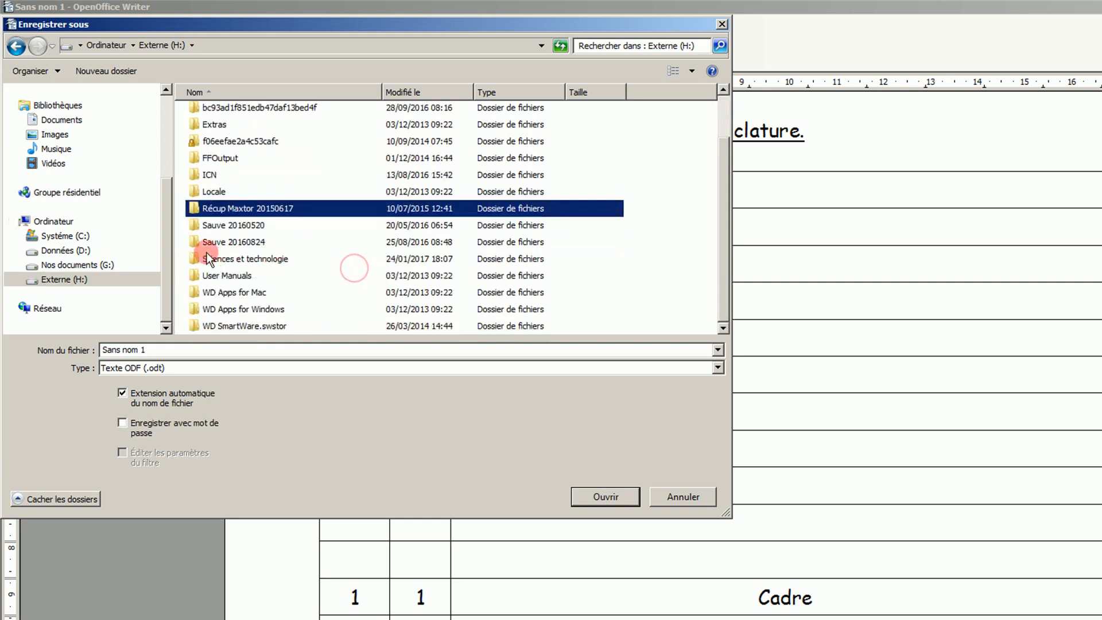
{"action": "double_click", "coordinate": [222, 258]}
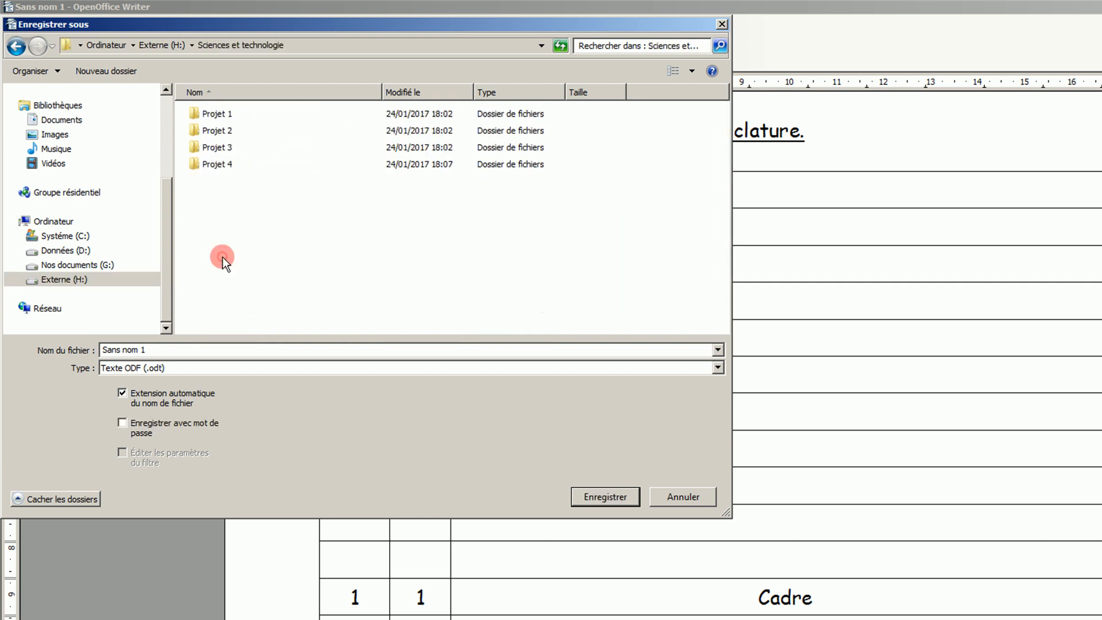
{"action": "double_click", "coordinate": [204, 167]}
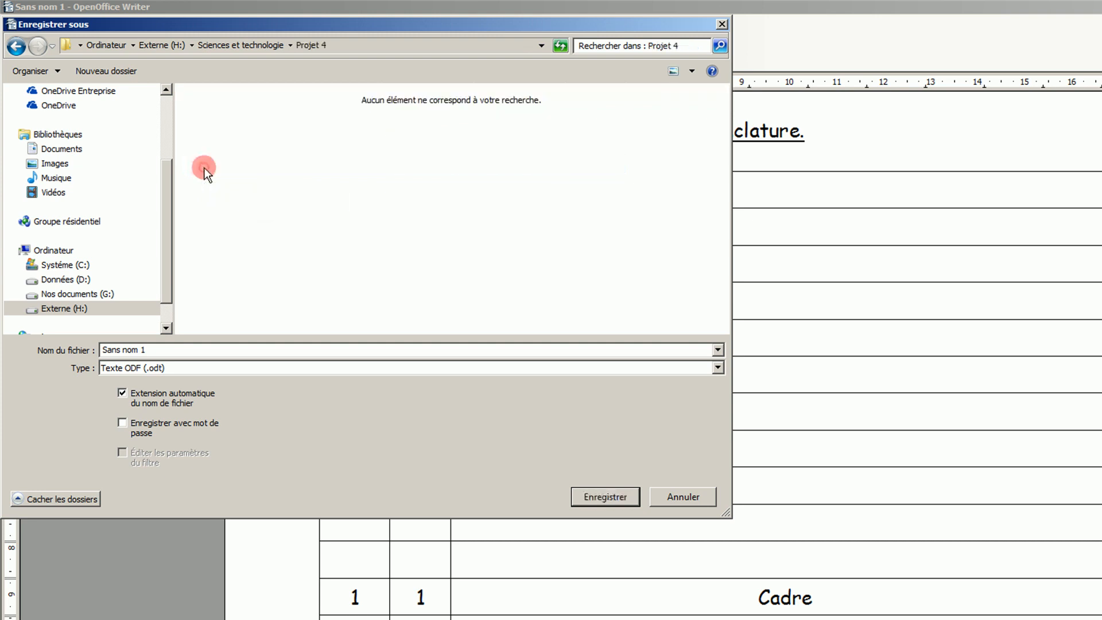
{"action": "left_click", "coordinate": [160, 355]}
{"action": "type", "text": "Nomenclature VTT"}
{"action": "left_click", "coordinate": [600, 498]}
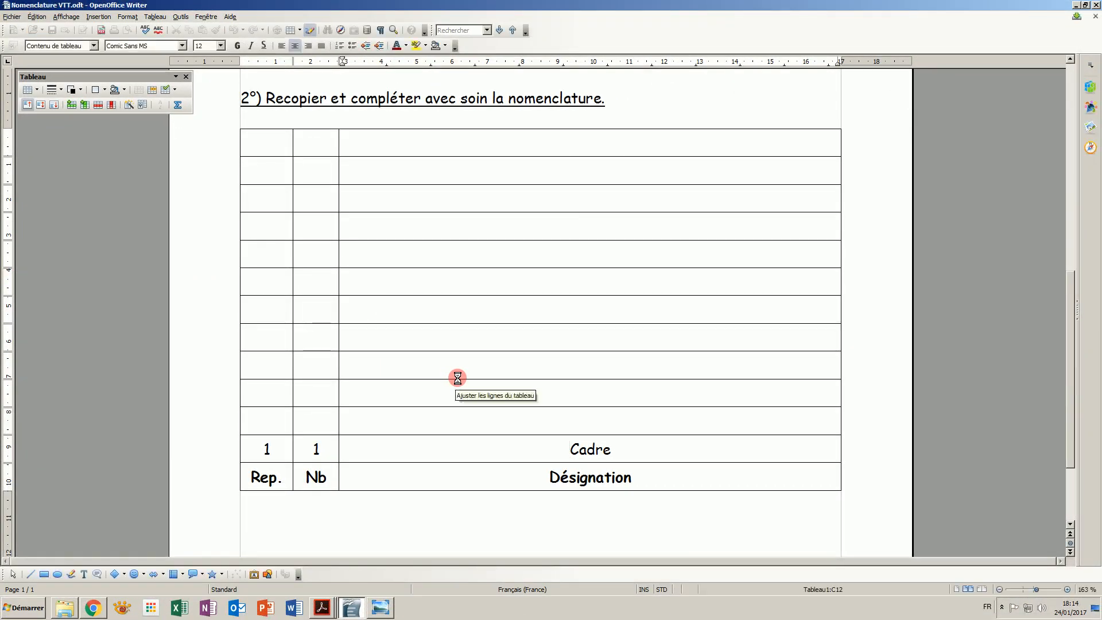
- Type the label Nom Prénom below the nomenclature table
{"action": "scroll", "coordinate": [458, 379], "scroll_direction": "up", "scroll_amount": 5}
{"action": "scroll", "coordinate": [459, 379], "scroll_direction": "up", "scroll_amount": 6}
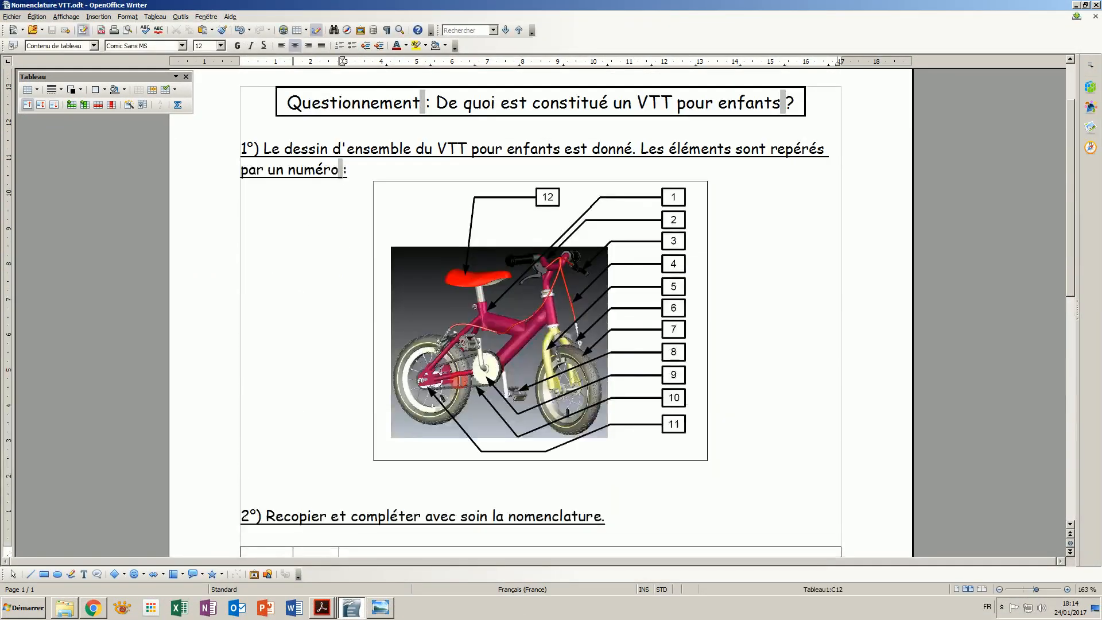
{"action": "scroll", "coordinate": [460, 377], "scroll_direction": "down", "scroll_amount": 14}
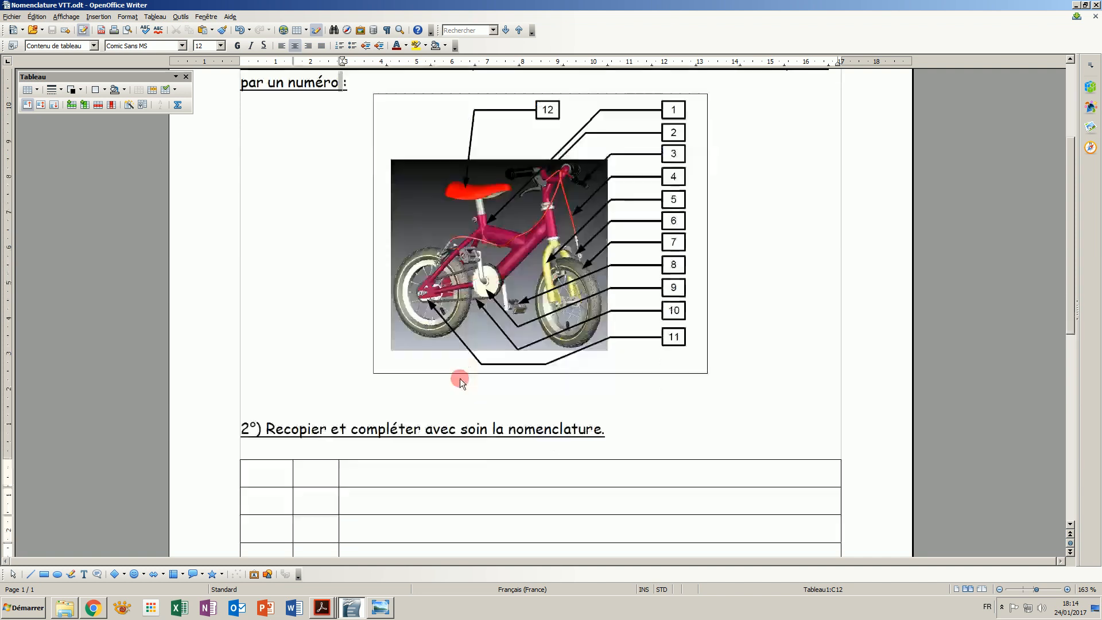
{"action": "scroll", "coordinate": [459, 378], "scroll_direction": "up", "scroll_amount": 7}
{"action": "scroll", "coordinate": [460, 378], "scroll_direction": "down", "scroll_amount": 7}
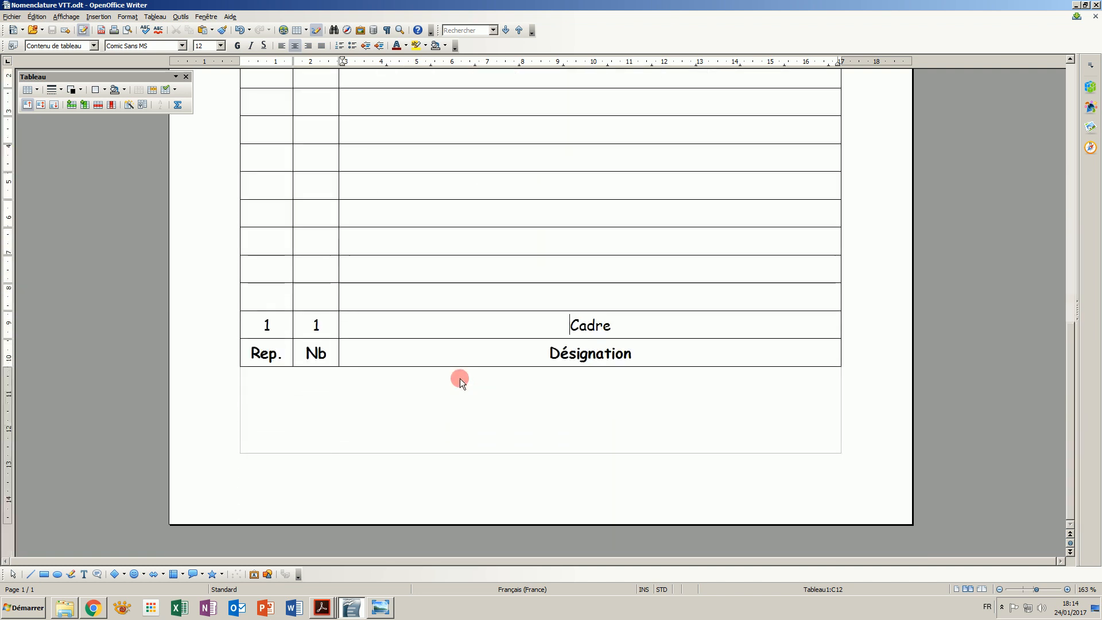
{"action": "left_click", "coordinate": [308, 400]}
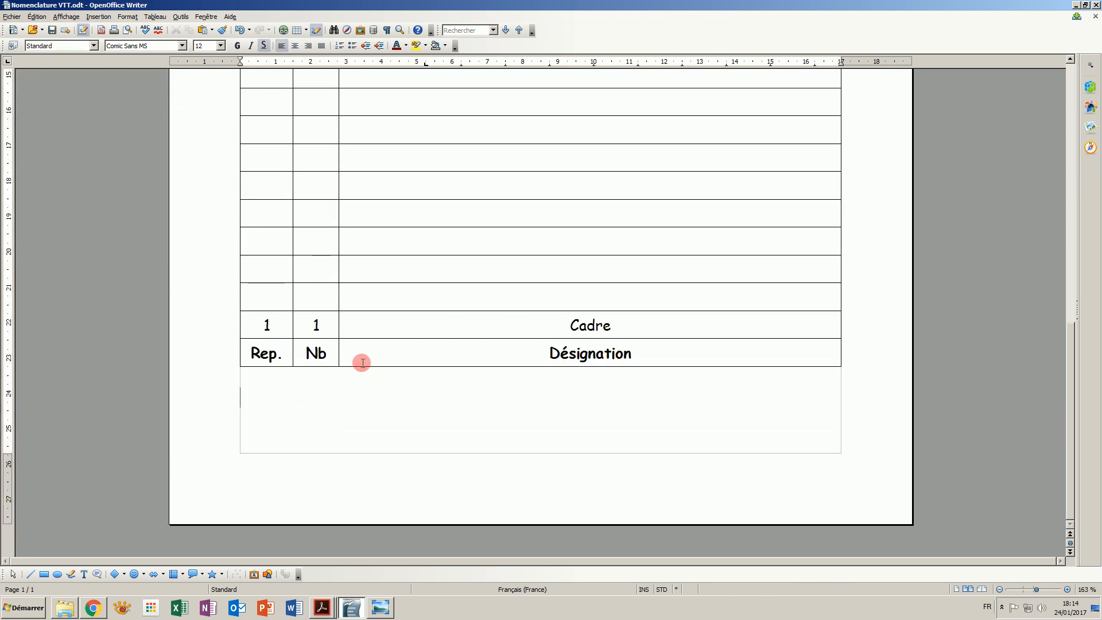
{"action": "type", "text": "Nom"}
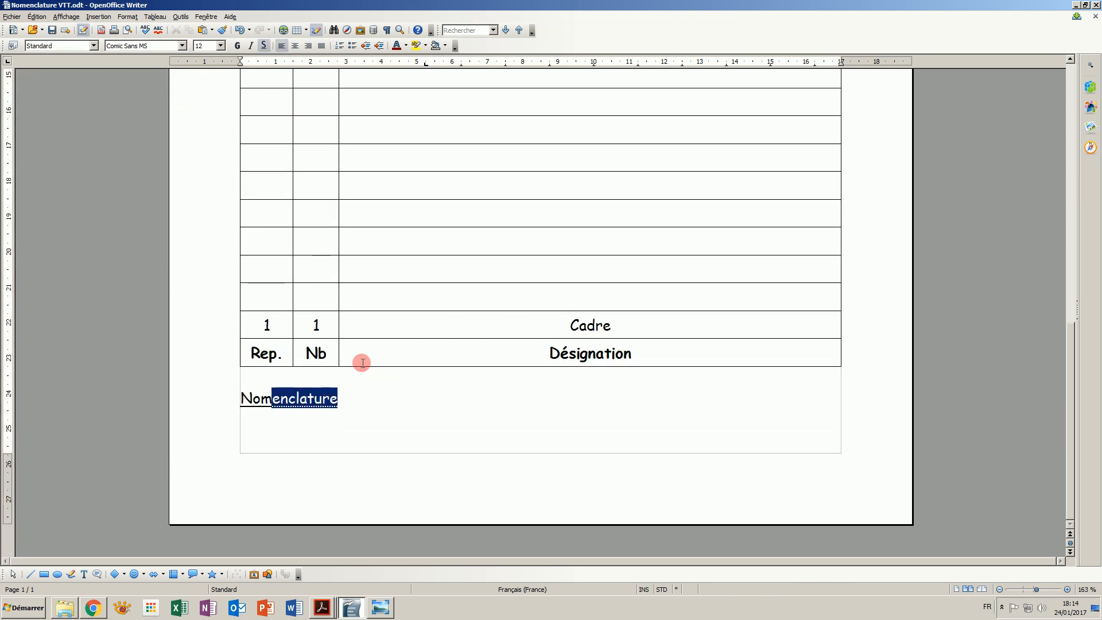
{"action": "type", "text": " Prénom"}
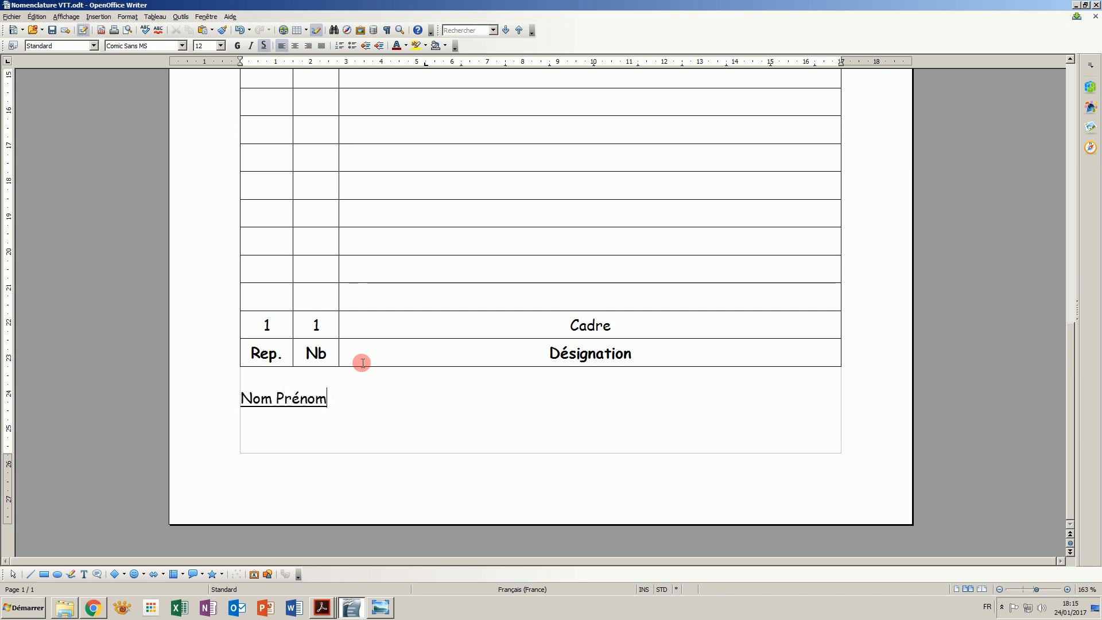